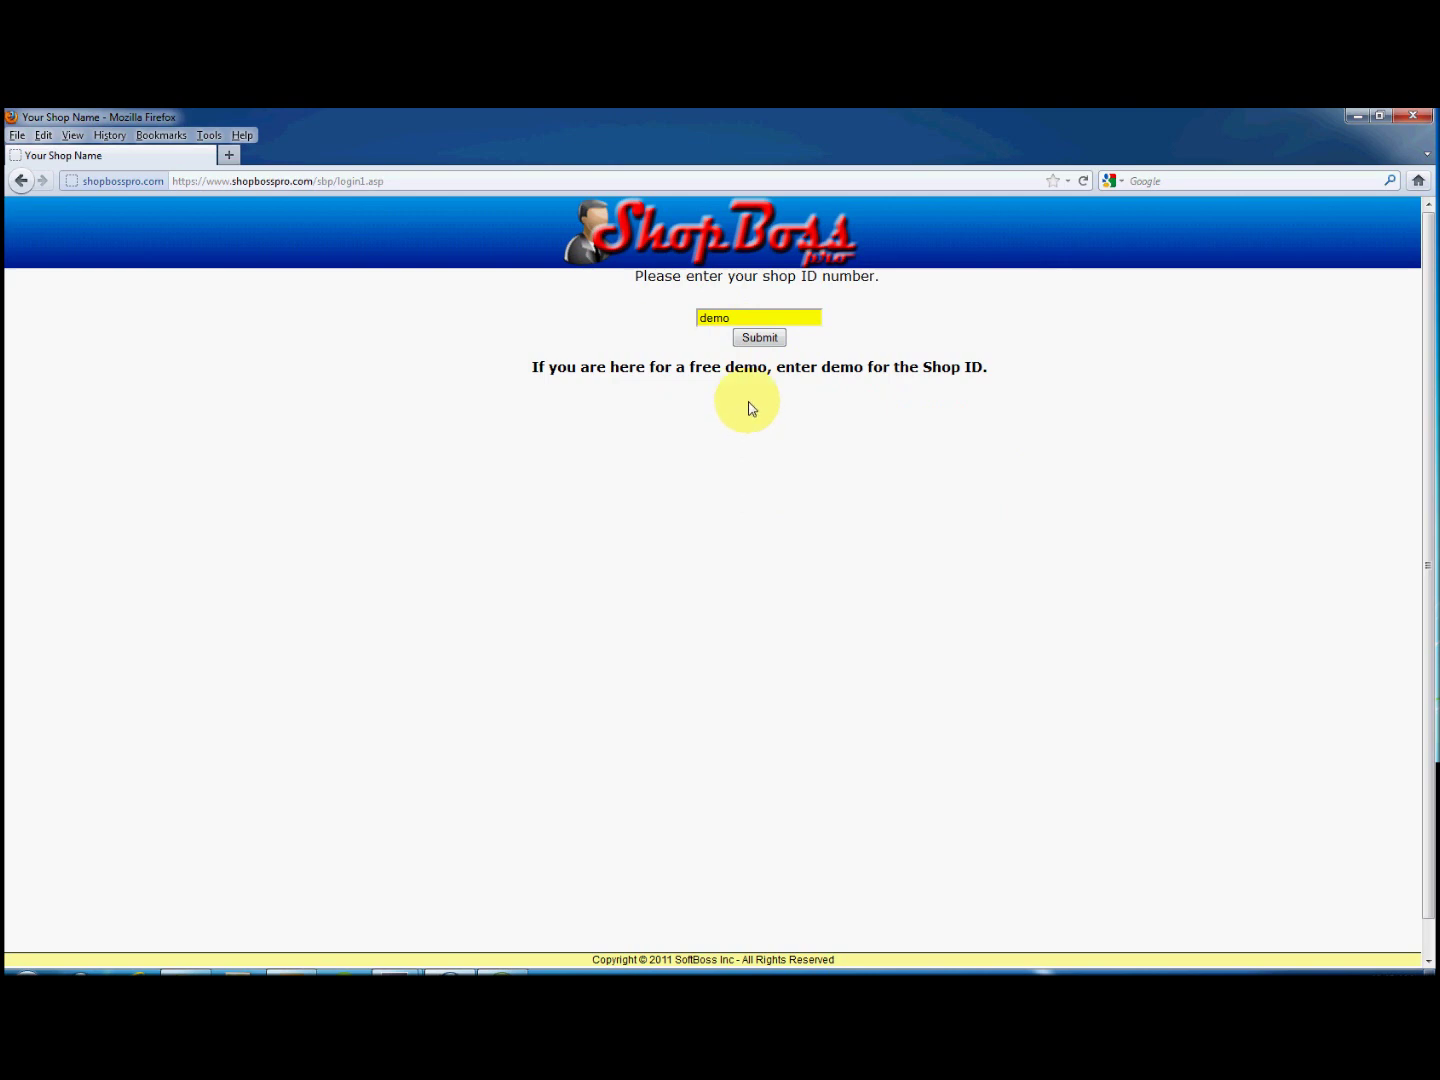
Step: Log in to the shop with its shop ID, user and password, and open settings
{"action": "left_click", "coordinate": [758, 337]}
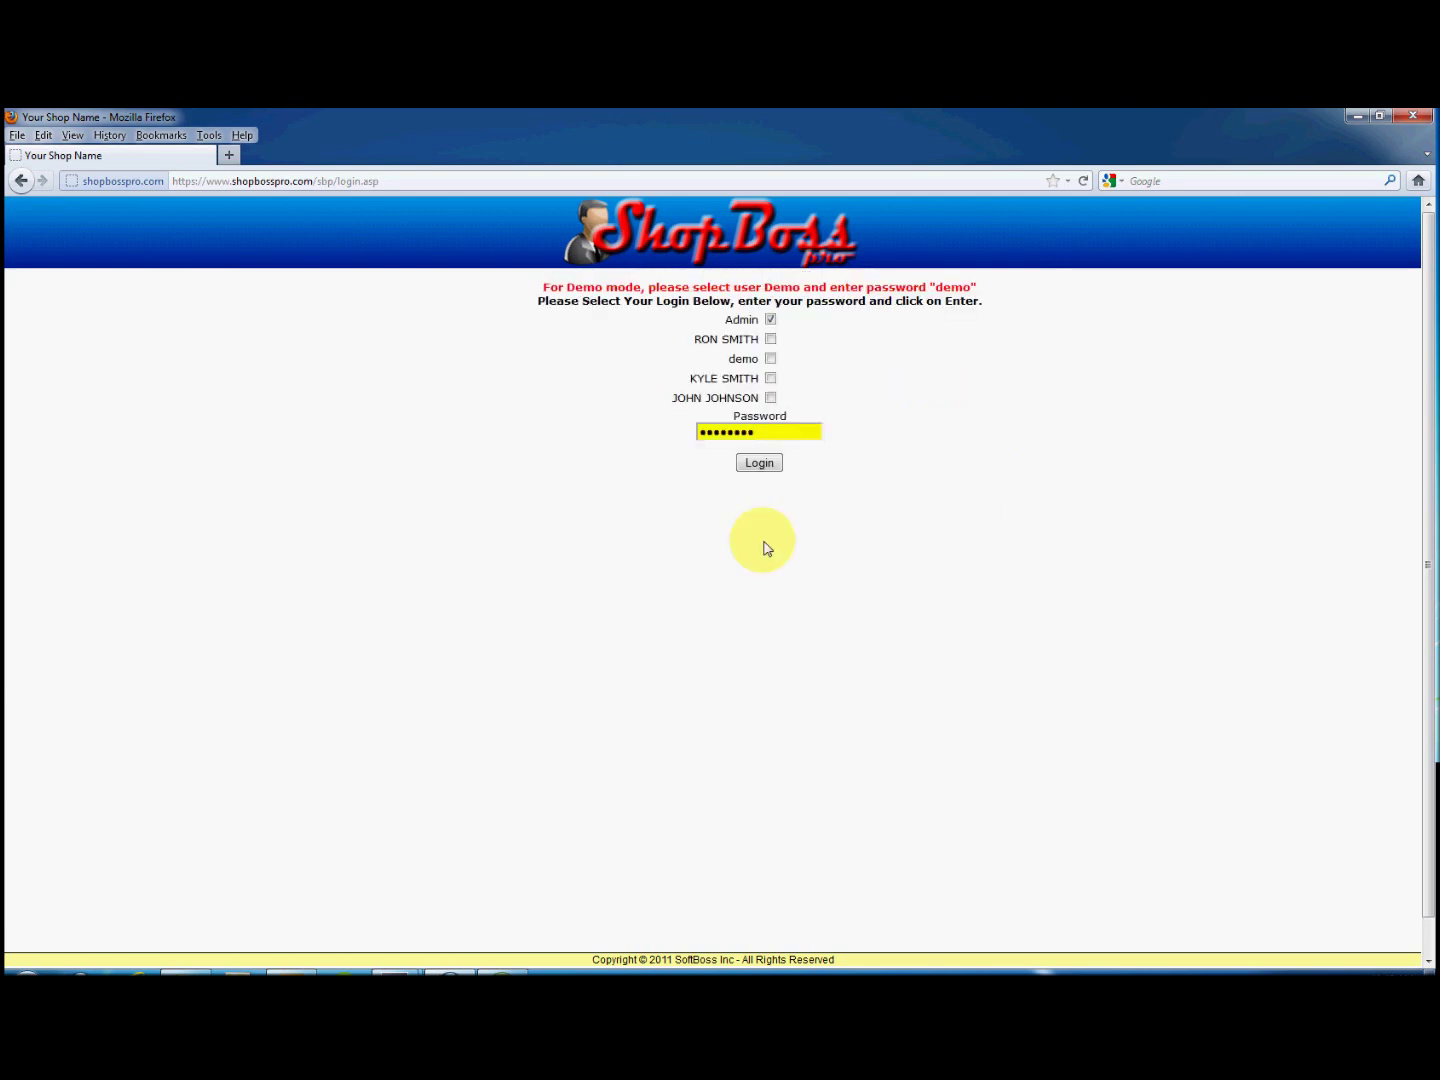
{"action": "left_click", "coordinate": [759, 463]}
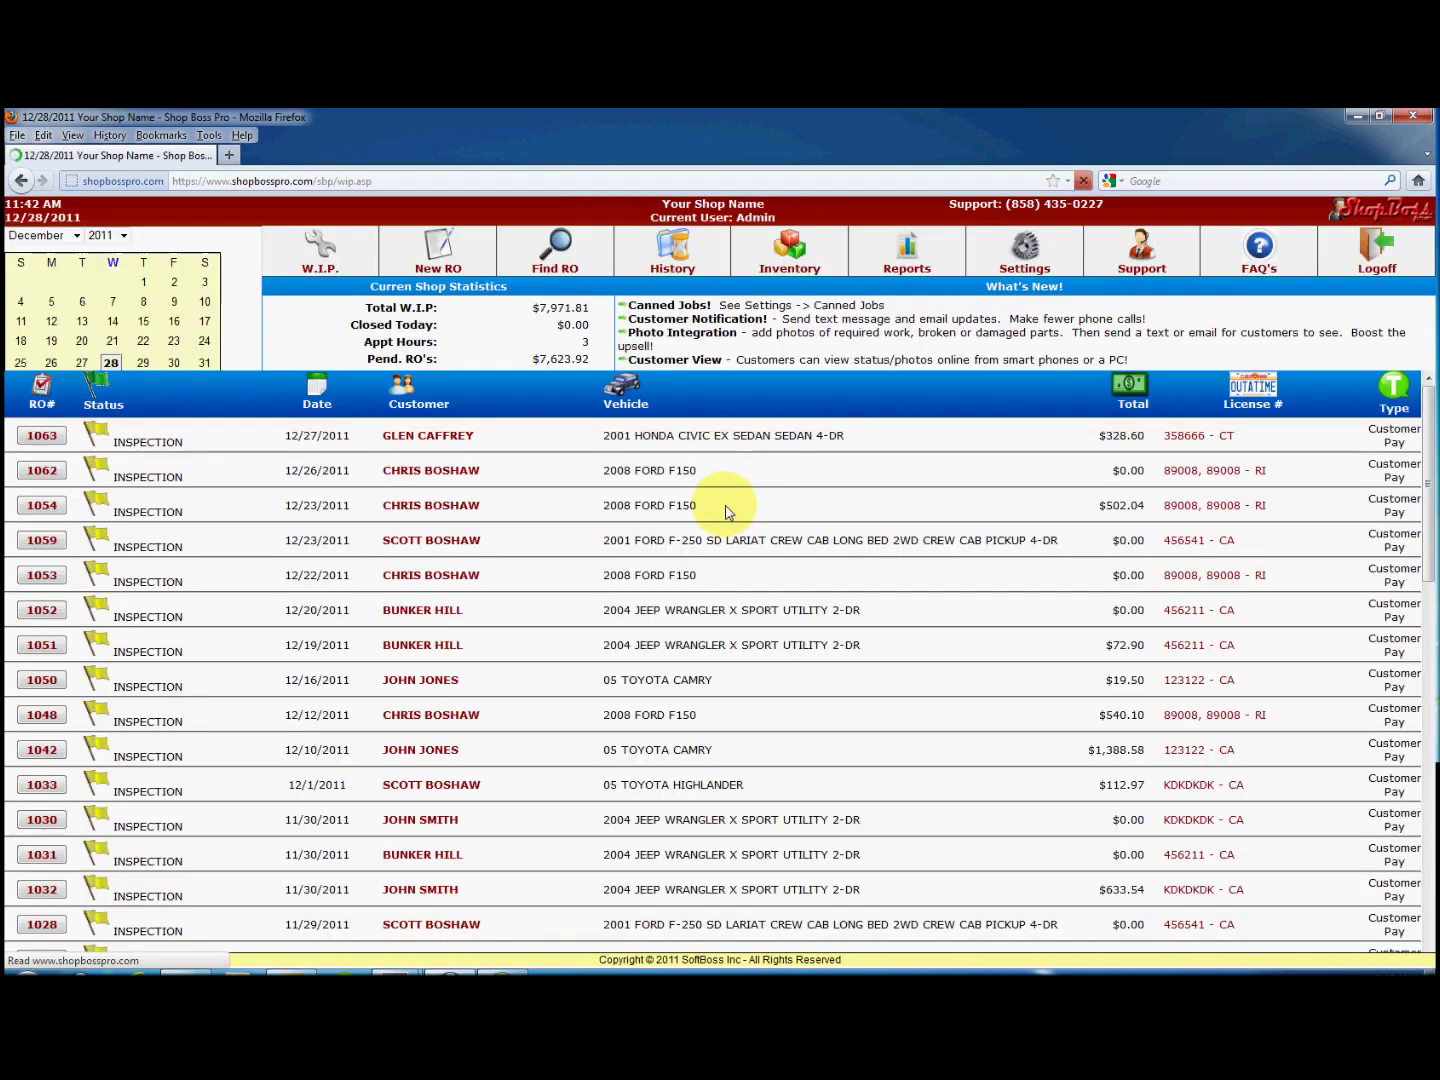
{"action": "left_click", "coordinate": [1025, 255]}
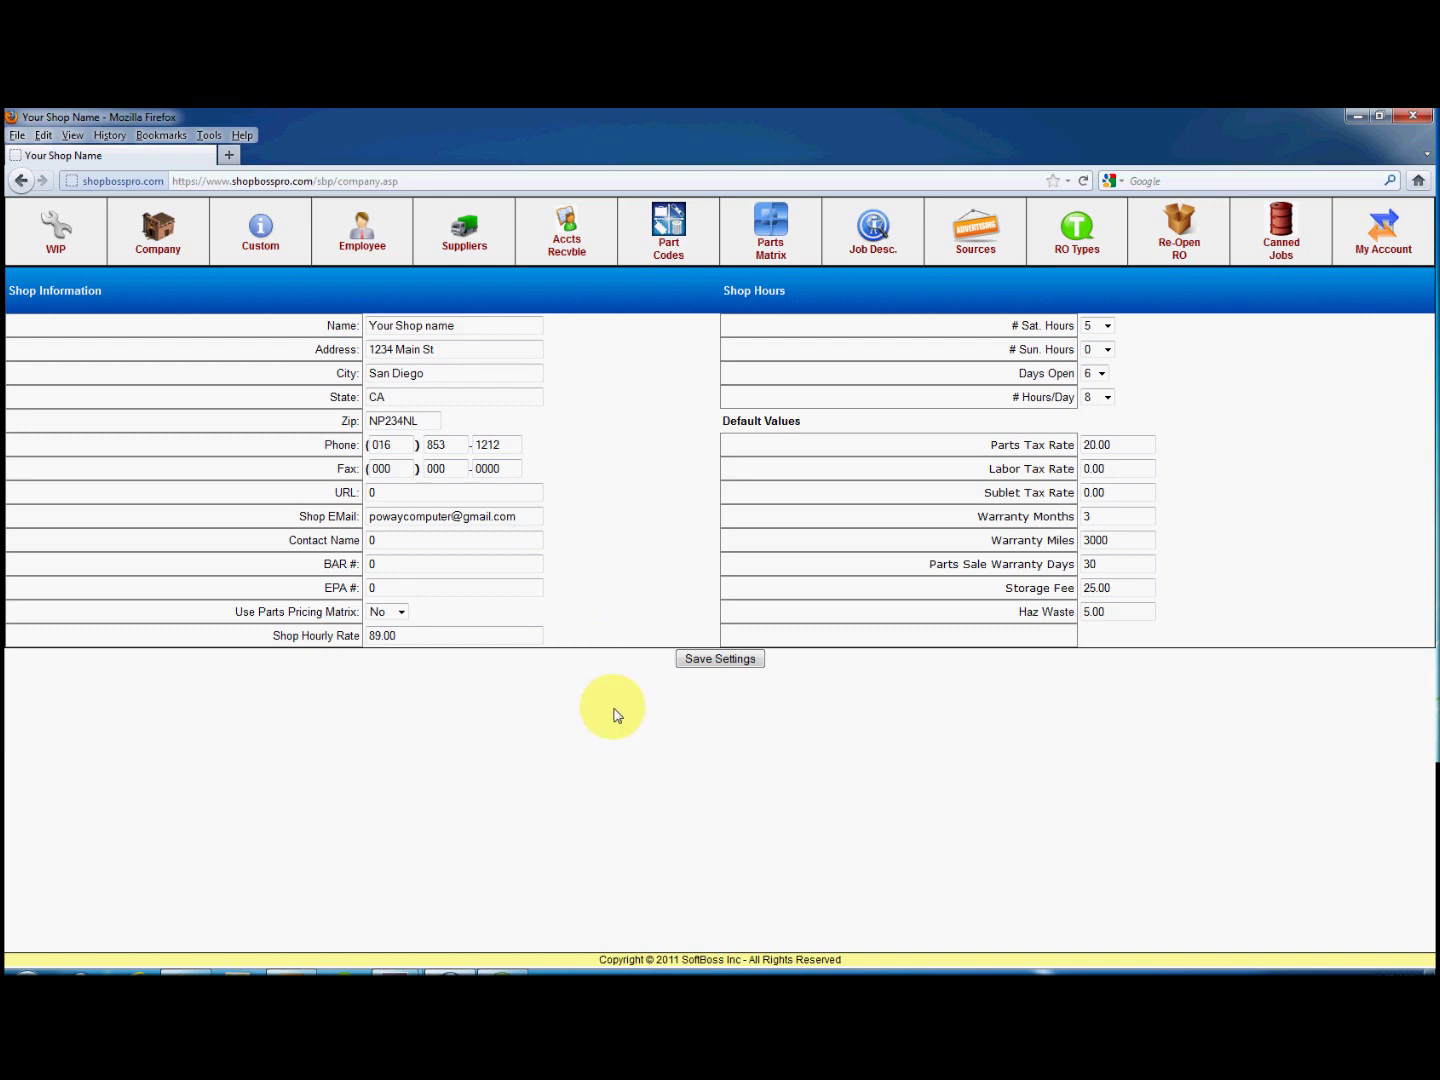
Step: Save the Company settings page, then go to the custom preferences settings
{"action": "left_click", "coordinate": [708, 660]}
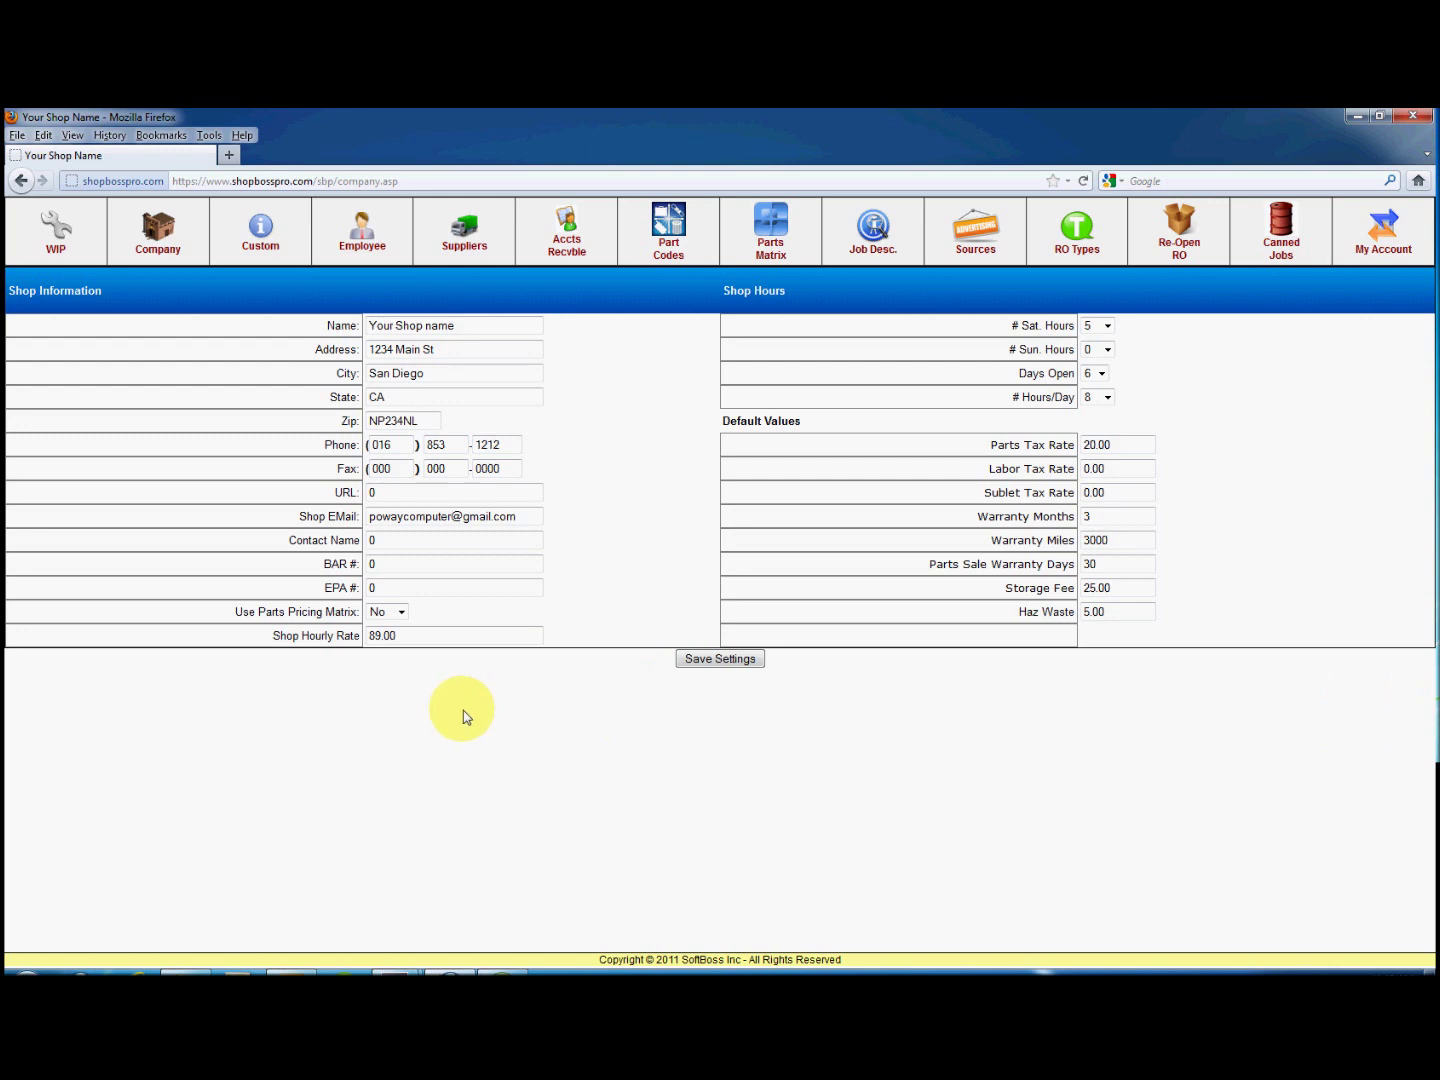
{"action": "left_click", "coordinate": [262, 228]}
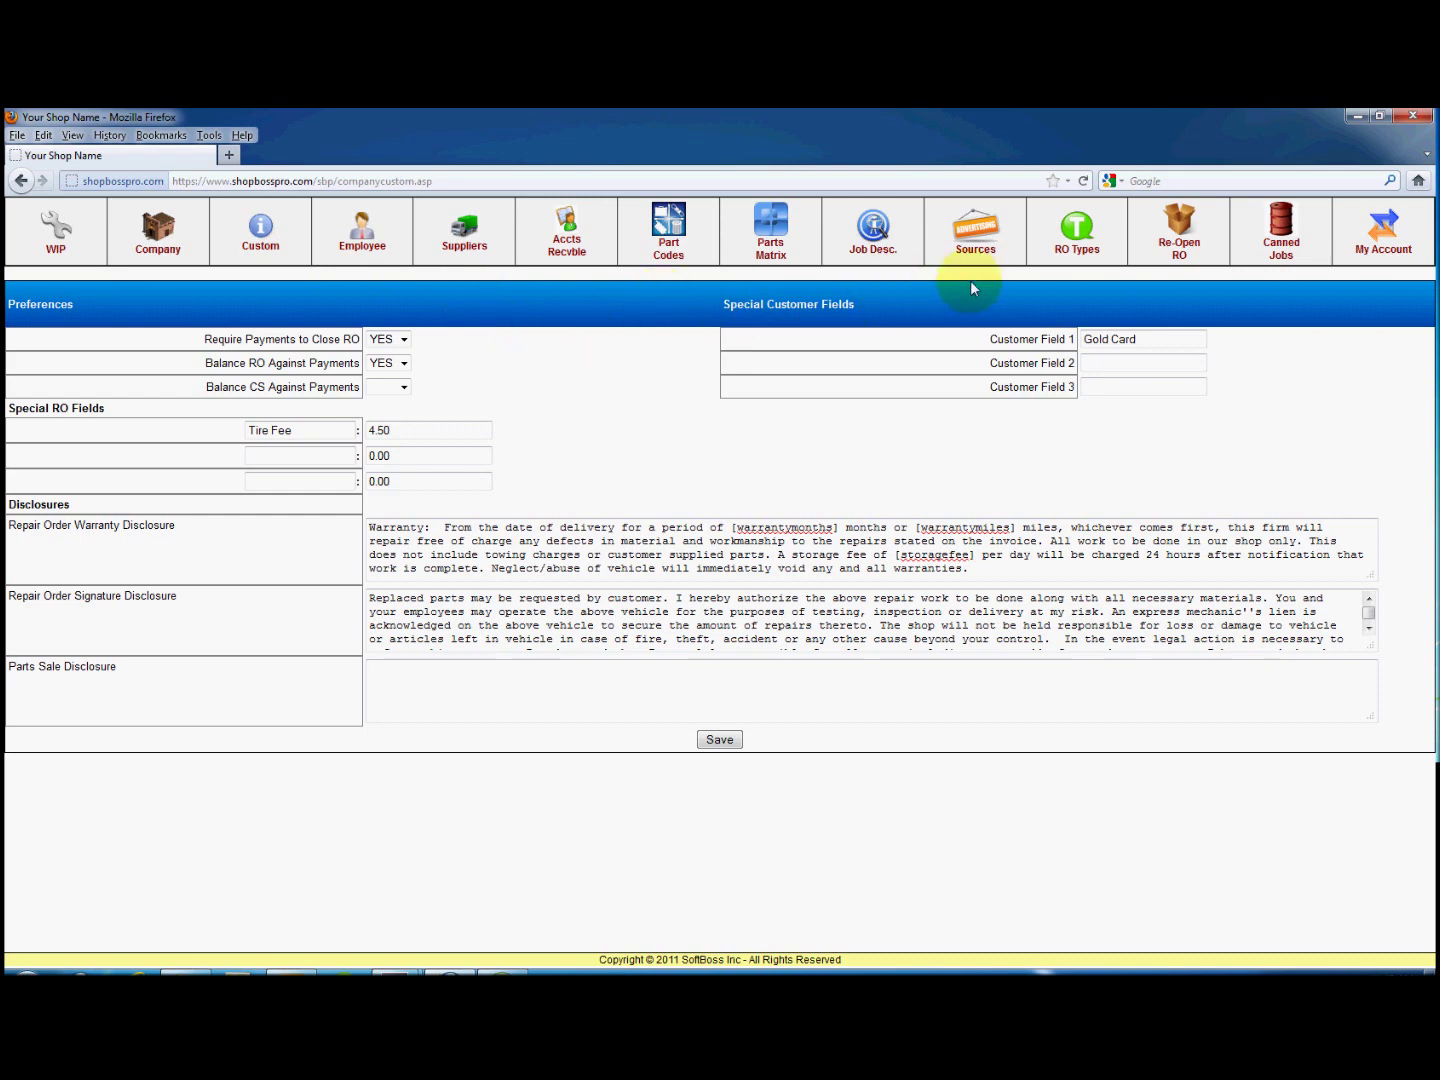
Step: Mark CARQUEST inactive then active again, and update its supplier details
{"action": "left_click", "coordinate": [462, 230]}
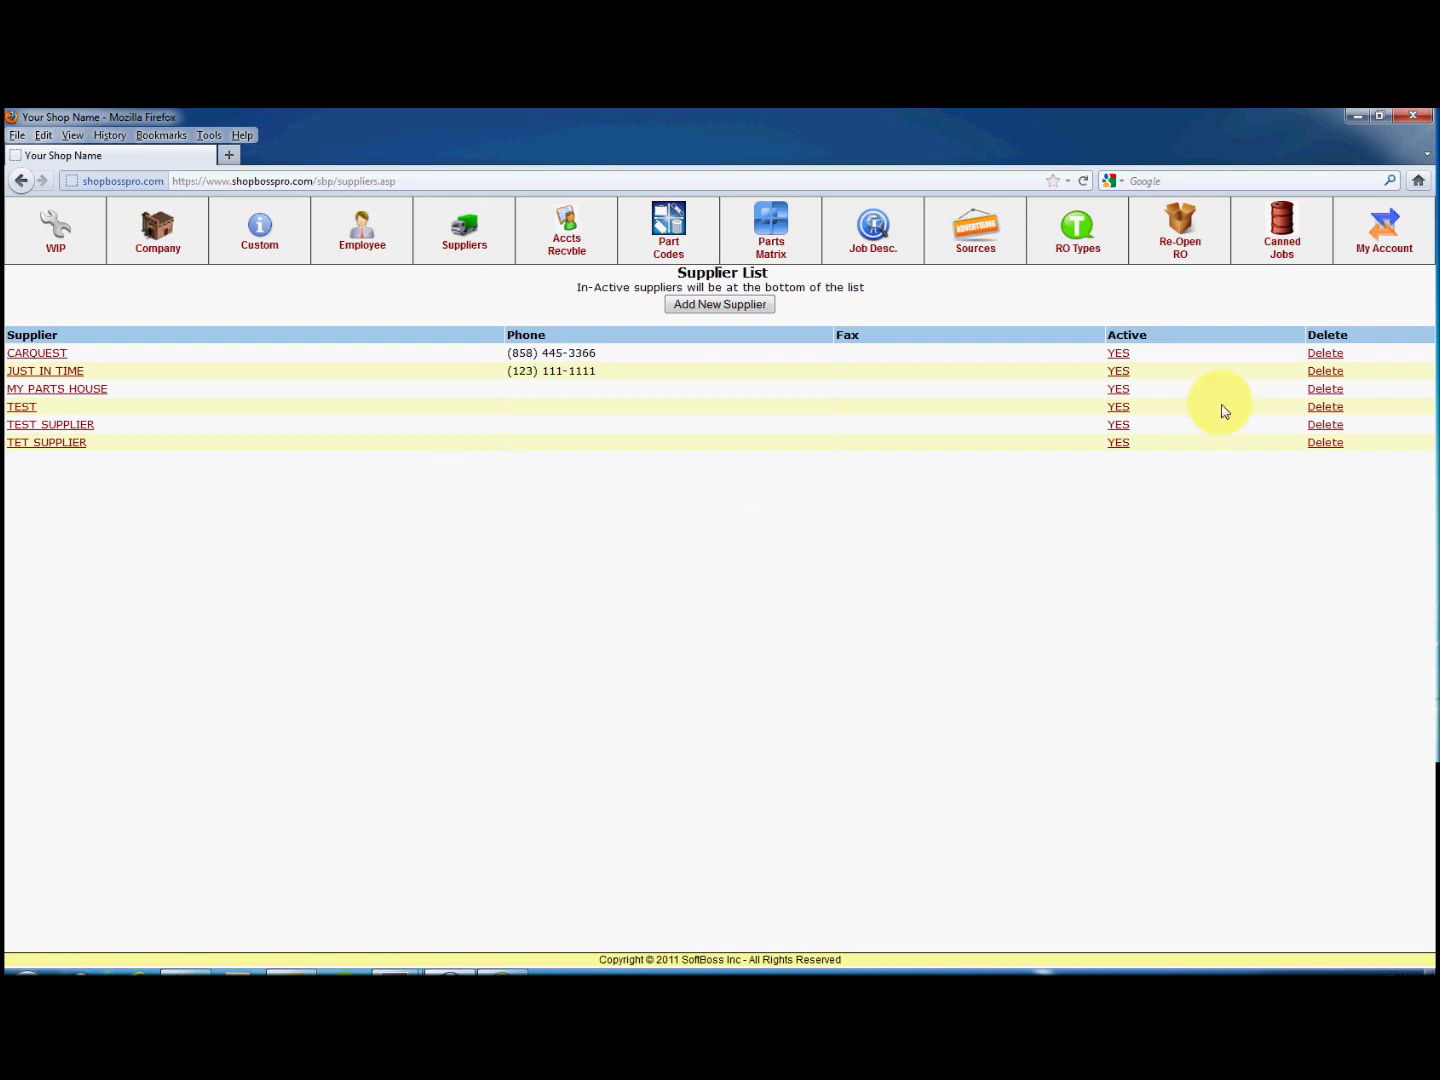
{"action": "left_click", "coordinate": [1121, 356]}
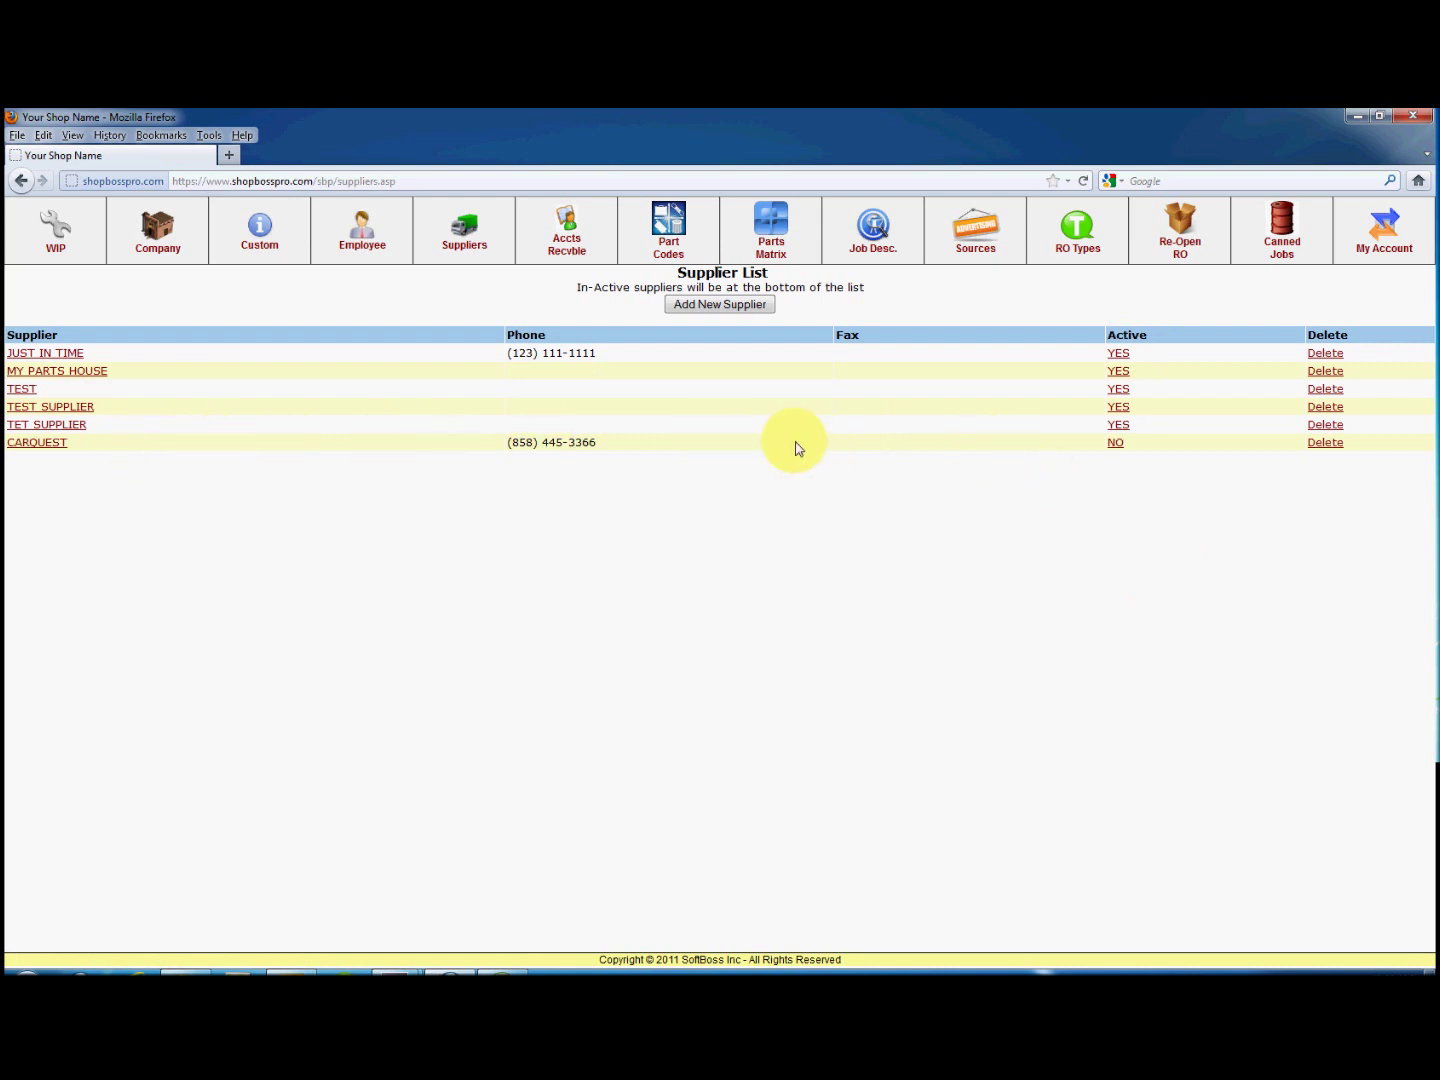
{"action": "left_click", "coordinate": [1112, 446]}
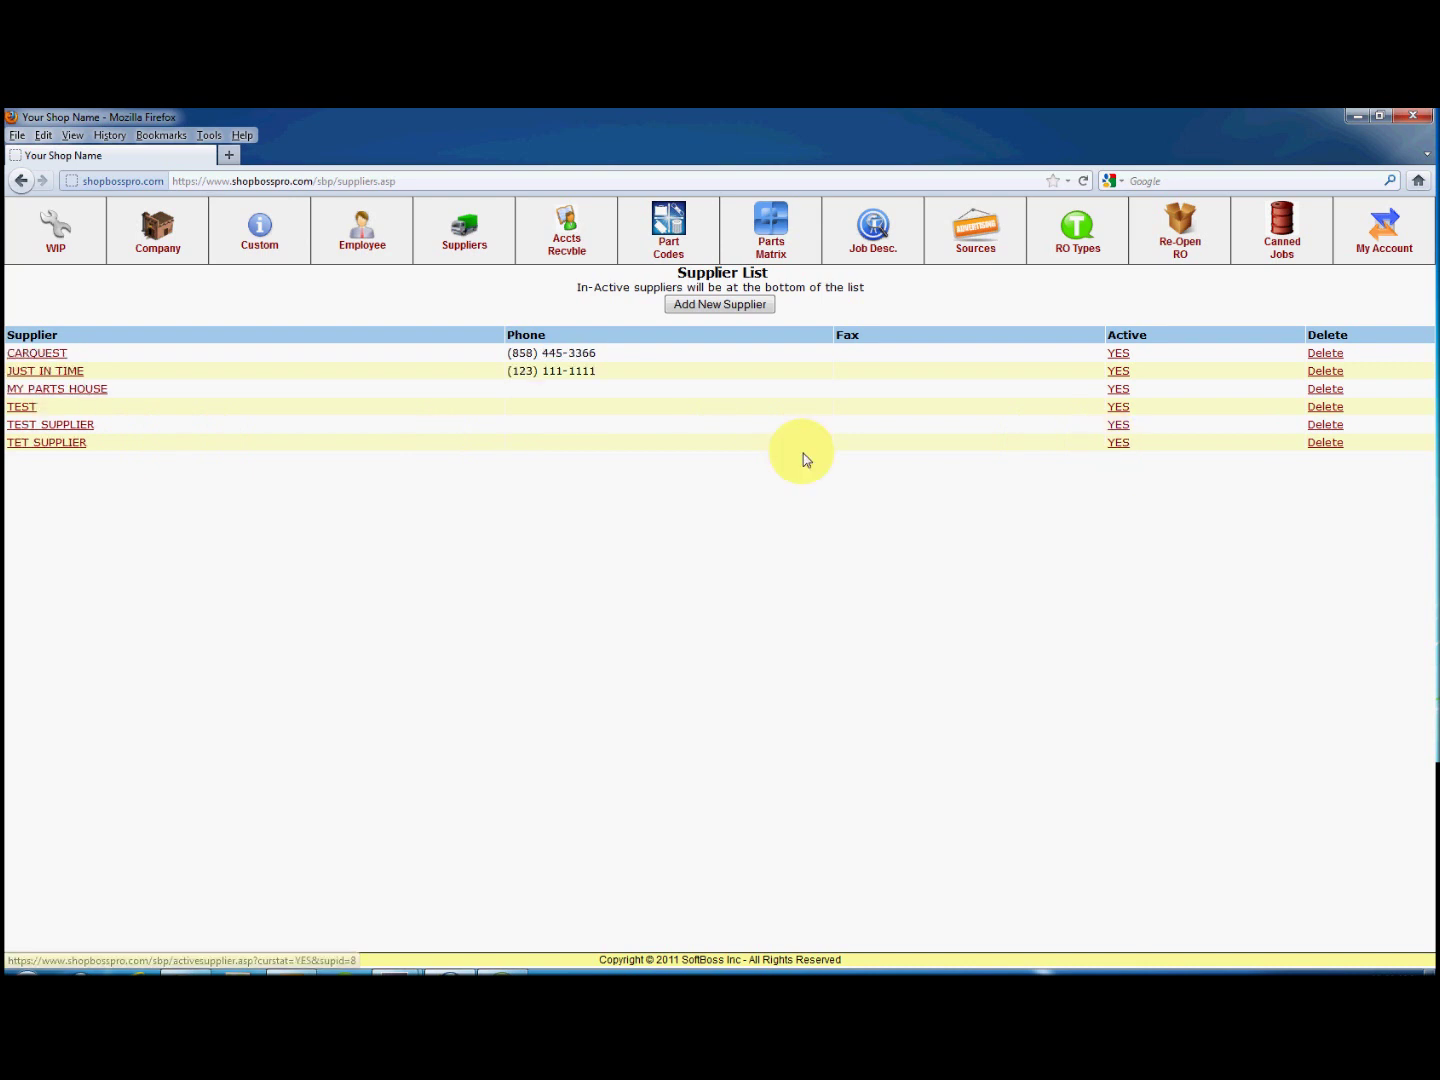
{"action": "left_click", "coordinate": [40, 356]}
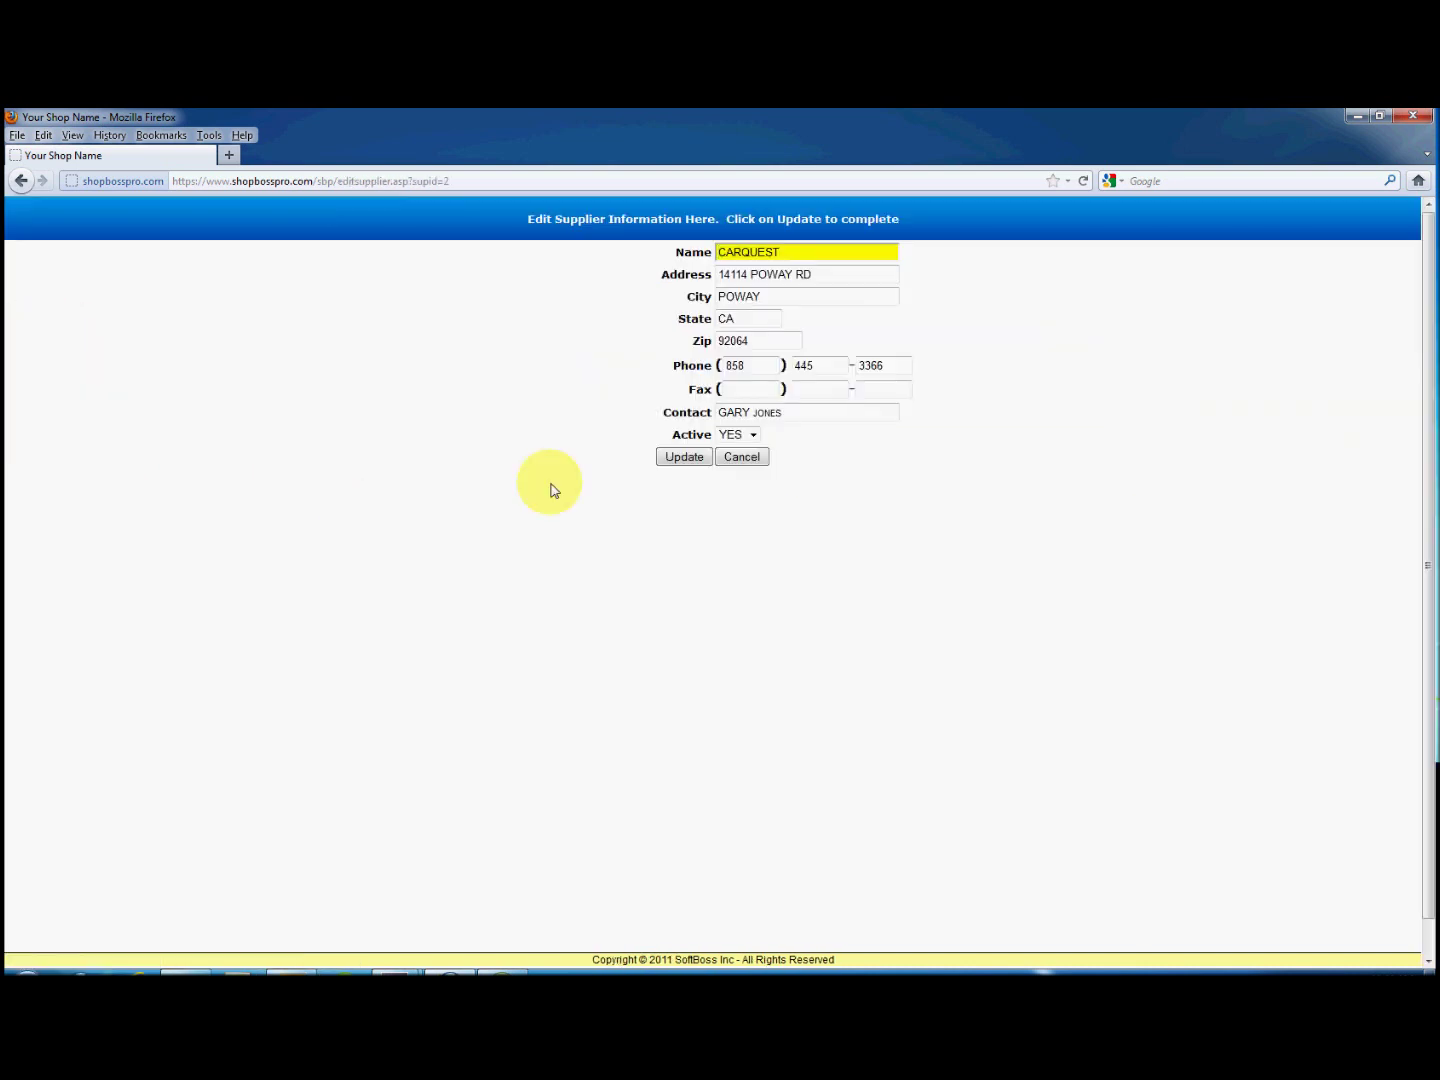
{"action": "left_click", "coordinate": [684, 457]}
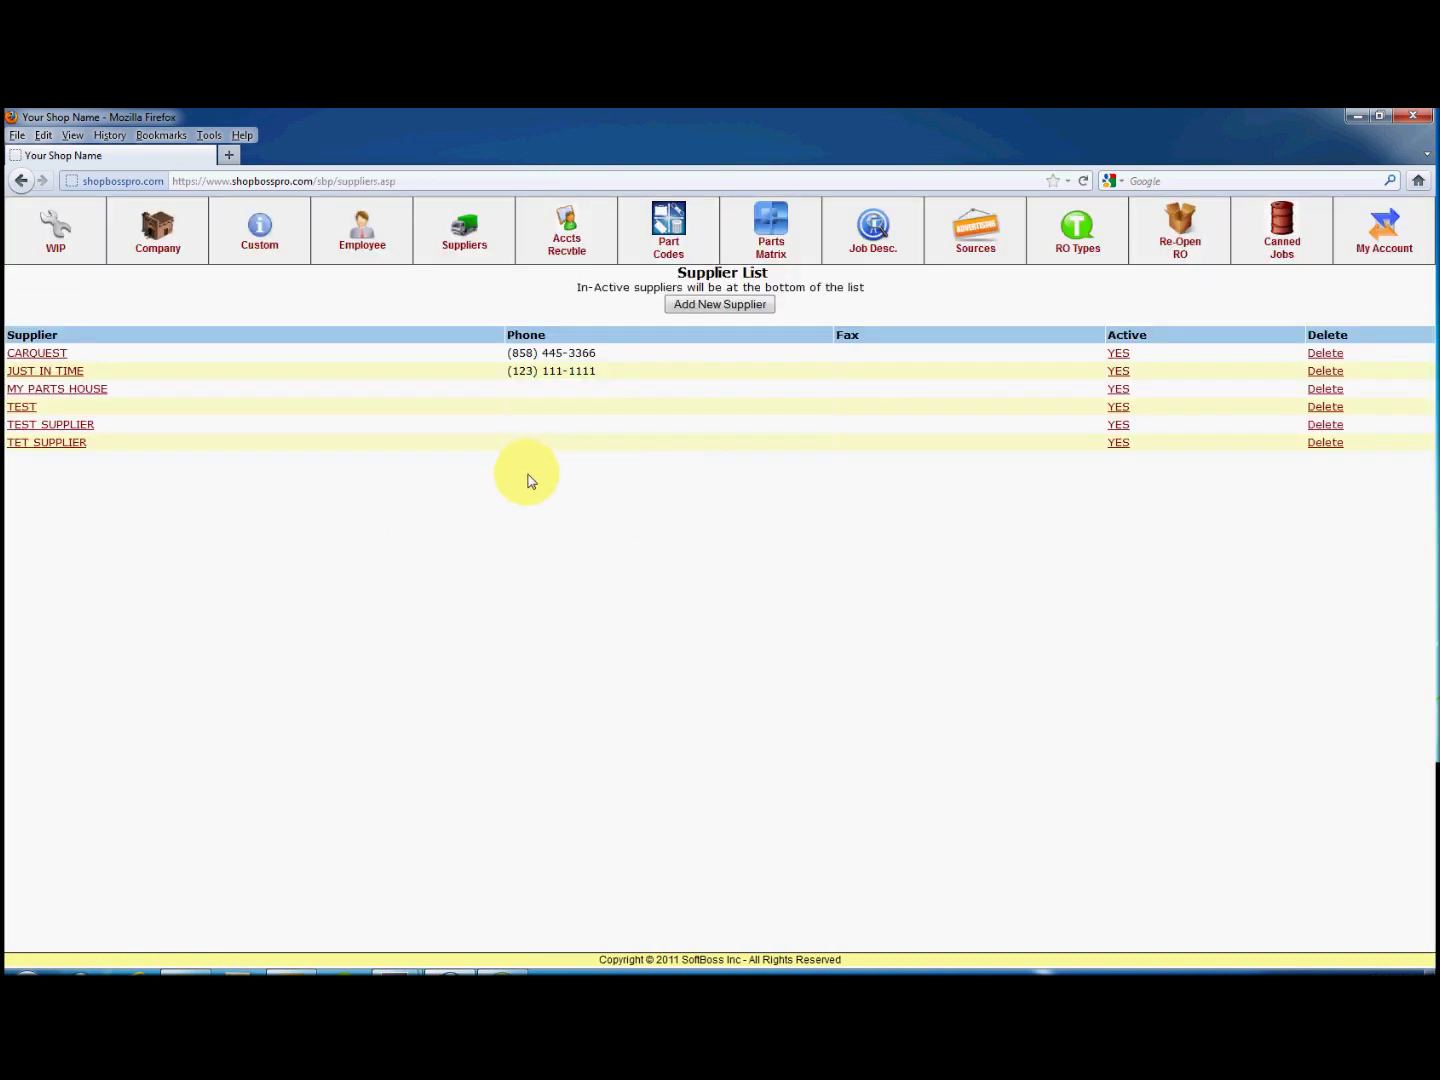
Step: Open the RO 1039 customer account from the Accounts Receivable list
{"action": "left_click", "coordinate": [564, 226]}
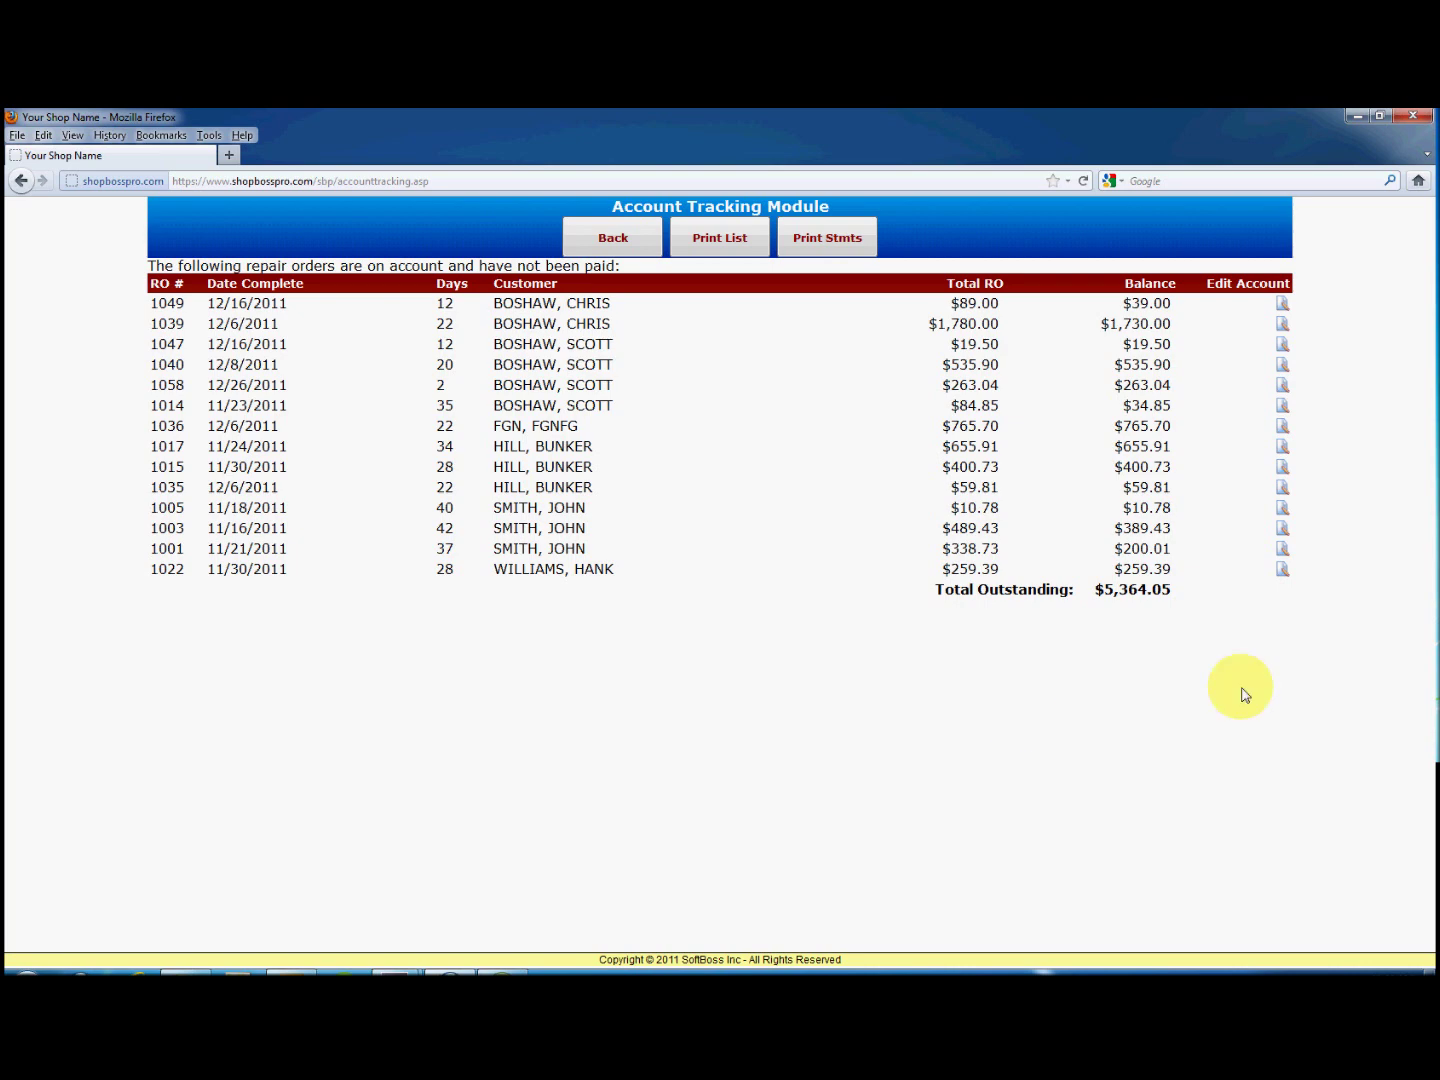
{"action": "left_click", "coordinate": [1283, 327]}
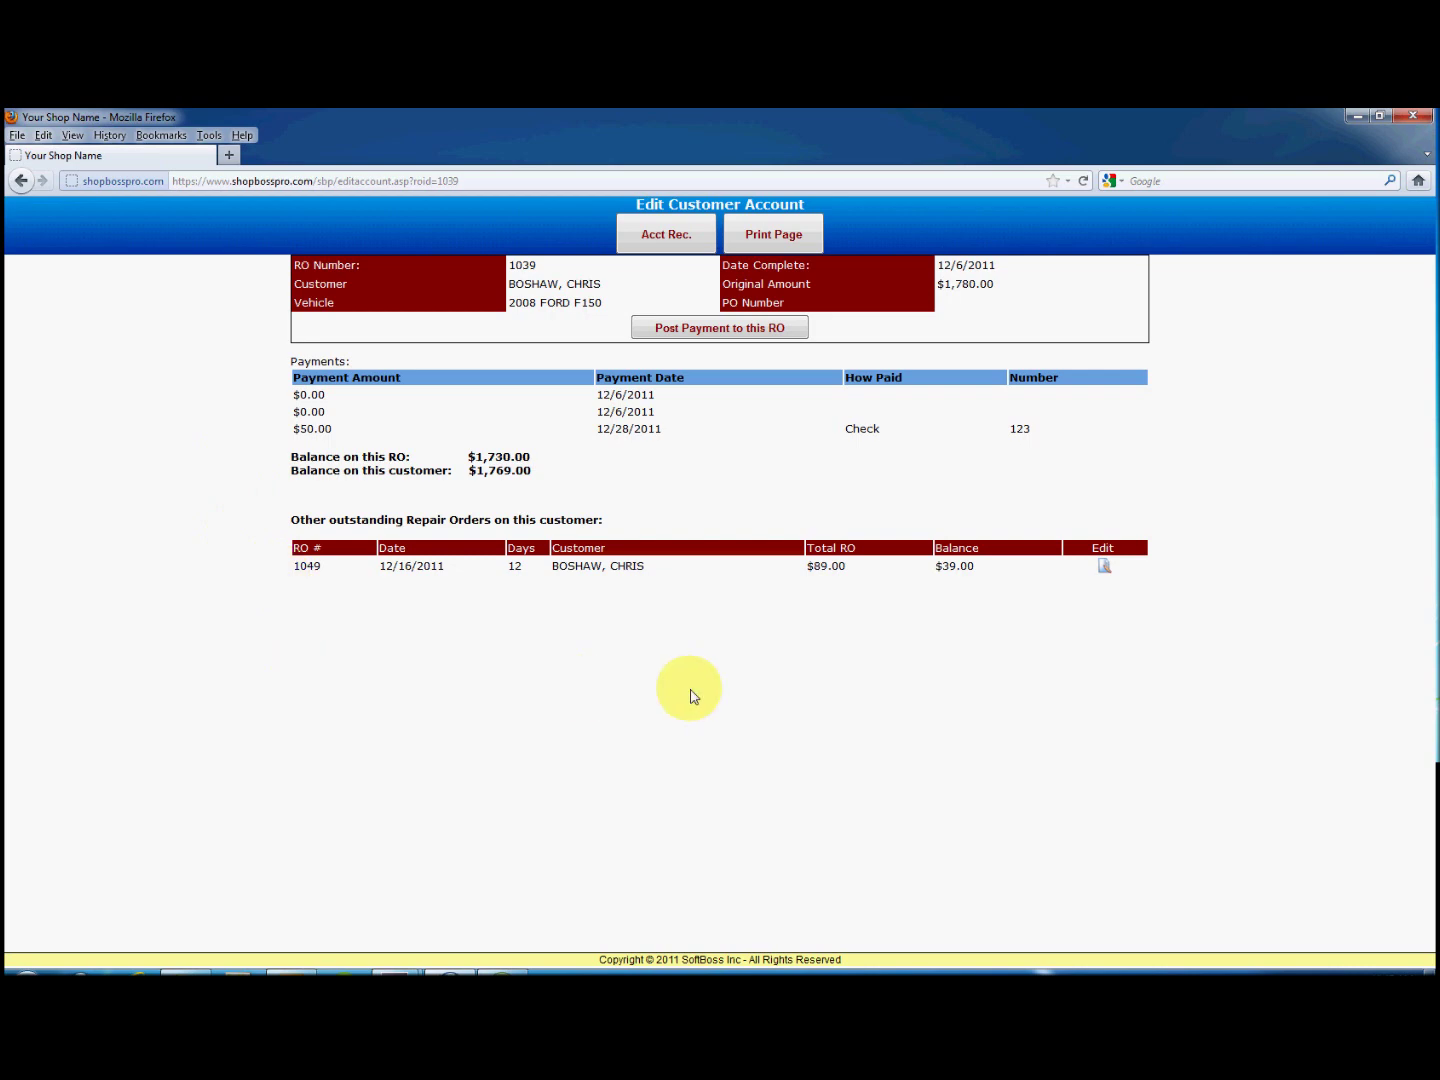
Step: Post a $500 check payment, with its check number, to RO 1039, leaving a $1,230.00 balance
{"action": "left_click", "coordinate": [731, 328]}
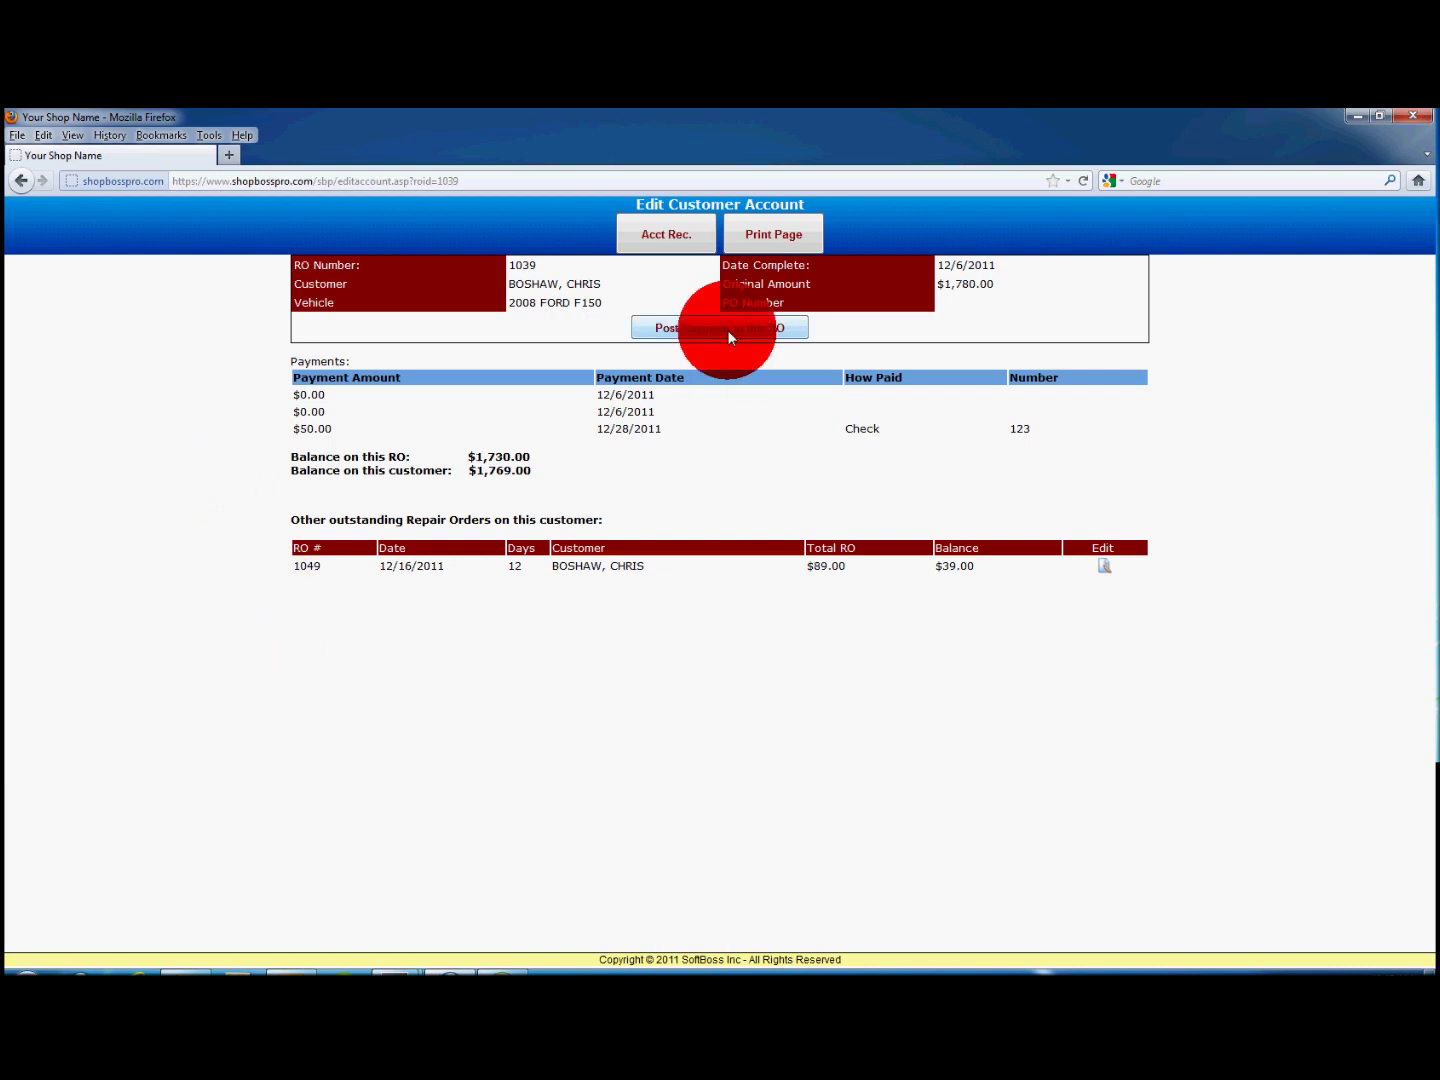
{"action": "left_click", "coordinate": [371, 315]}
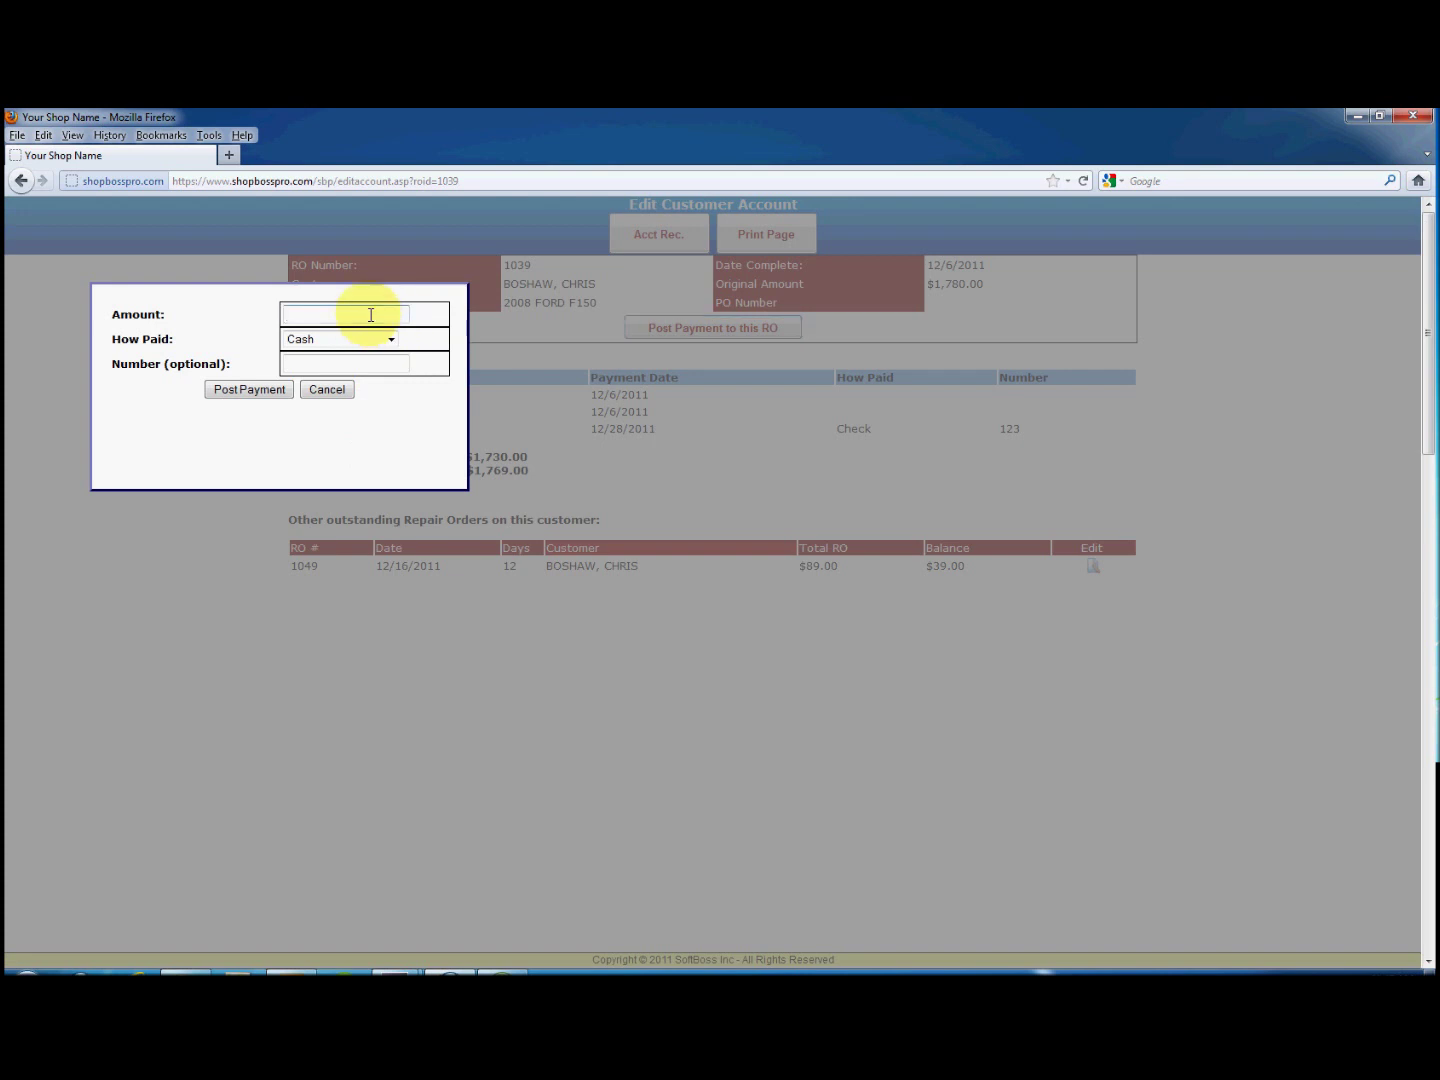
{"action": "type", "text": "500"}
{"action": "key", "text": "Tab"}
{"action": "key", "text": "Down"}
{"action": "key", "text": "Tab"}
{"action": "type", "text": "111"}
{"action": "left_click", "coordinate": [248, 397]}
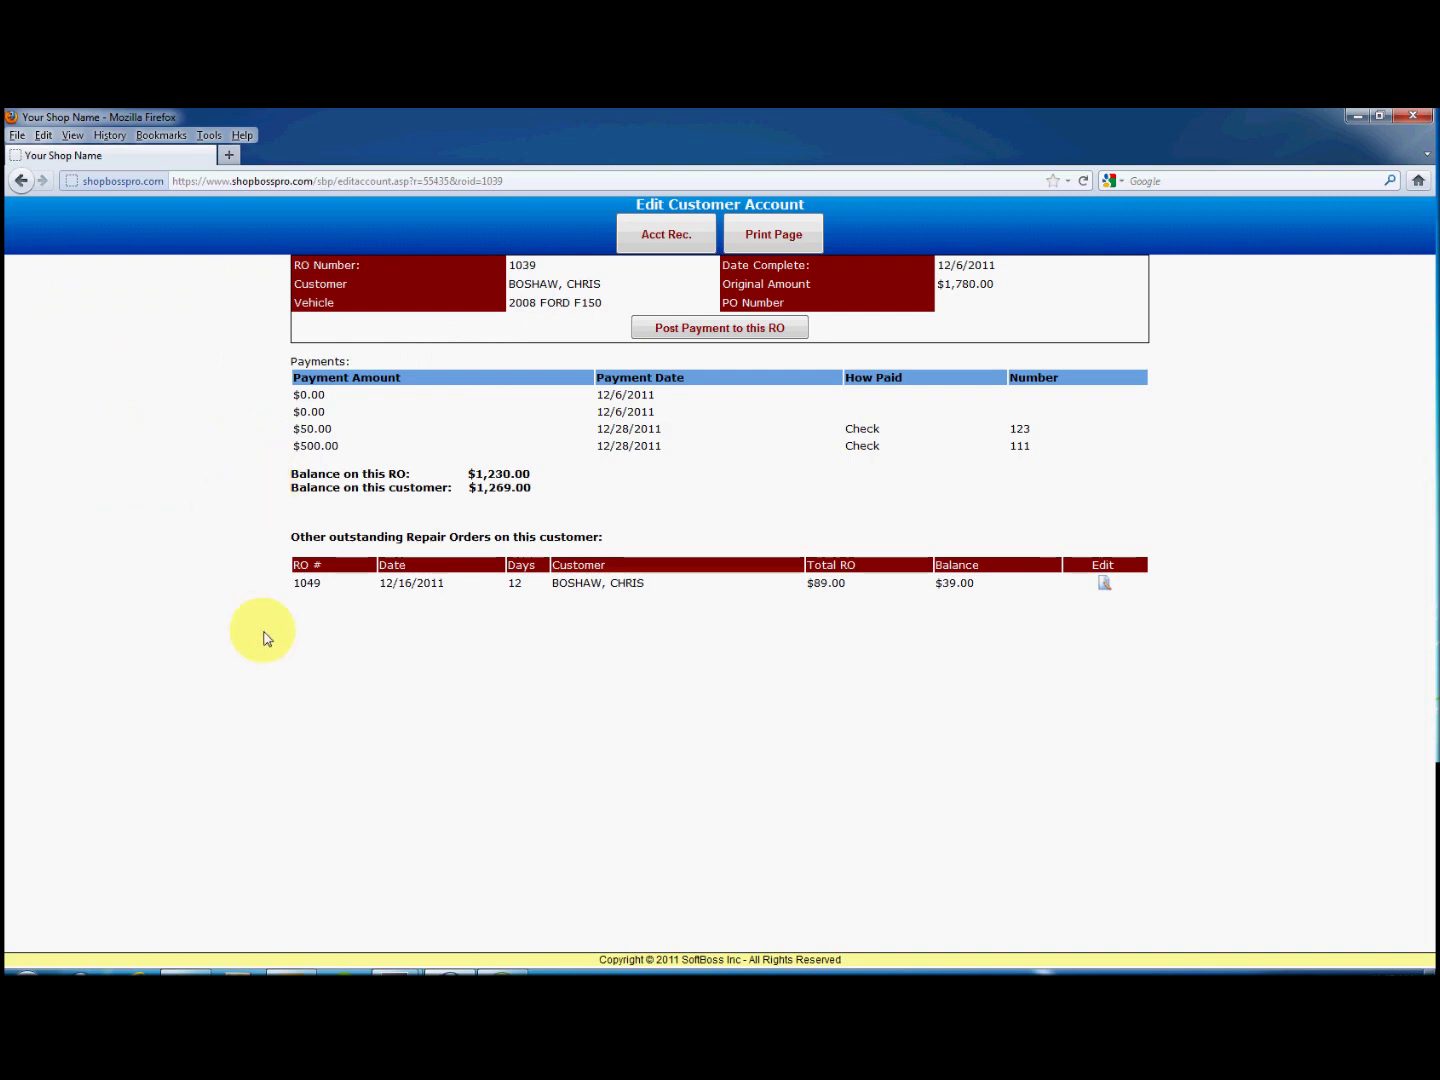
{"action": "left_click", "coordinate": [656, 237]}
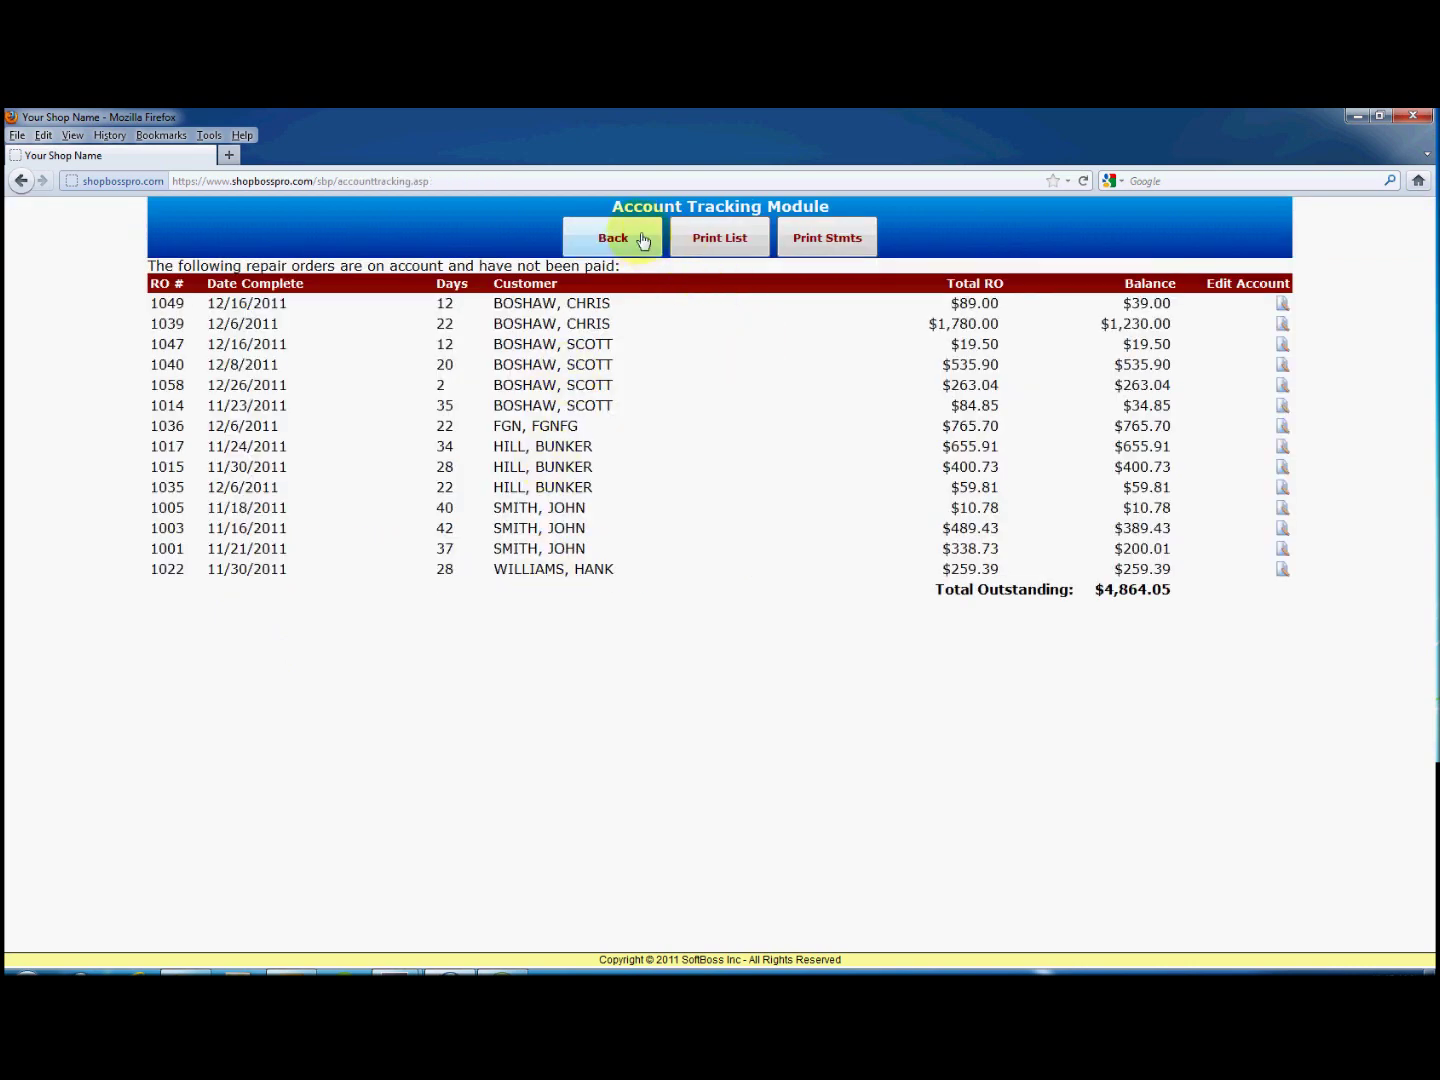
{"action": "left_click", "coordinate": [643, 237]}
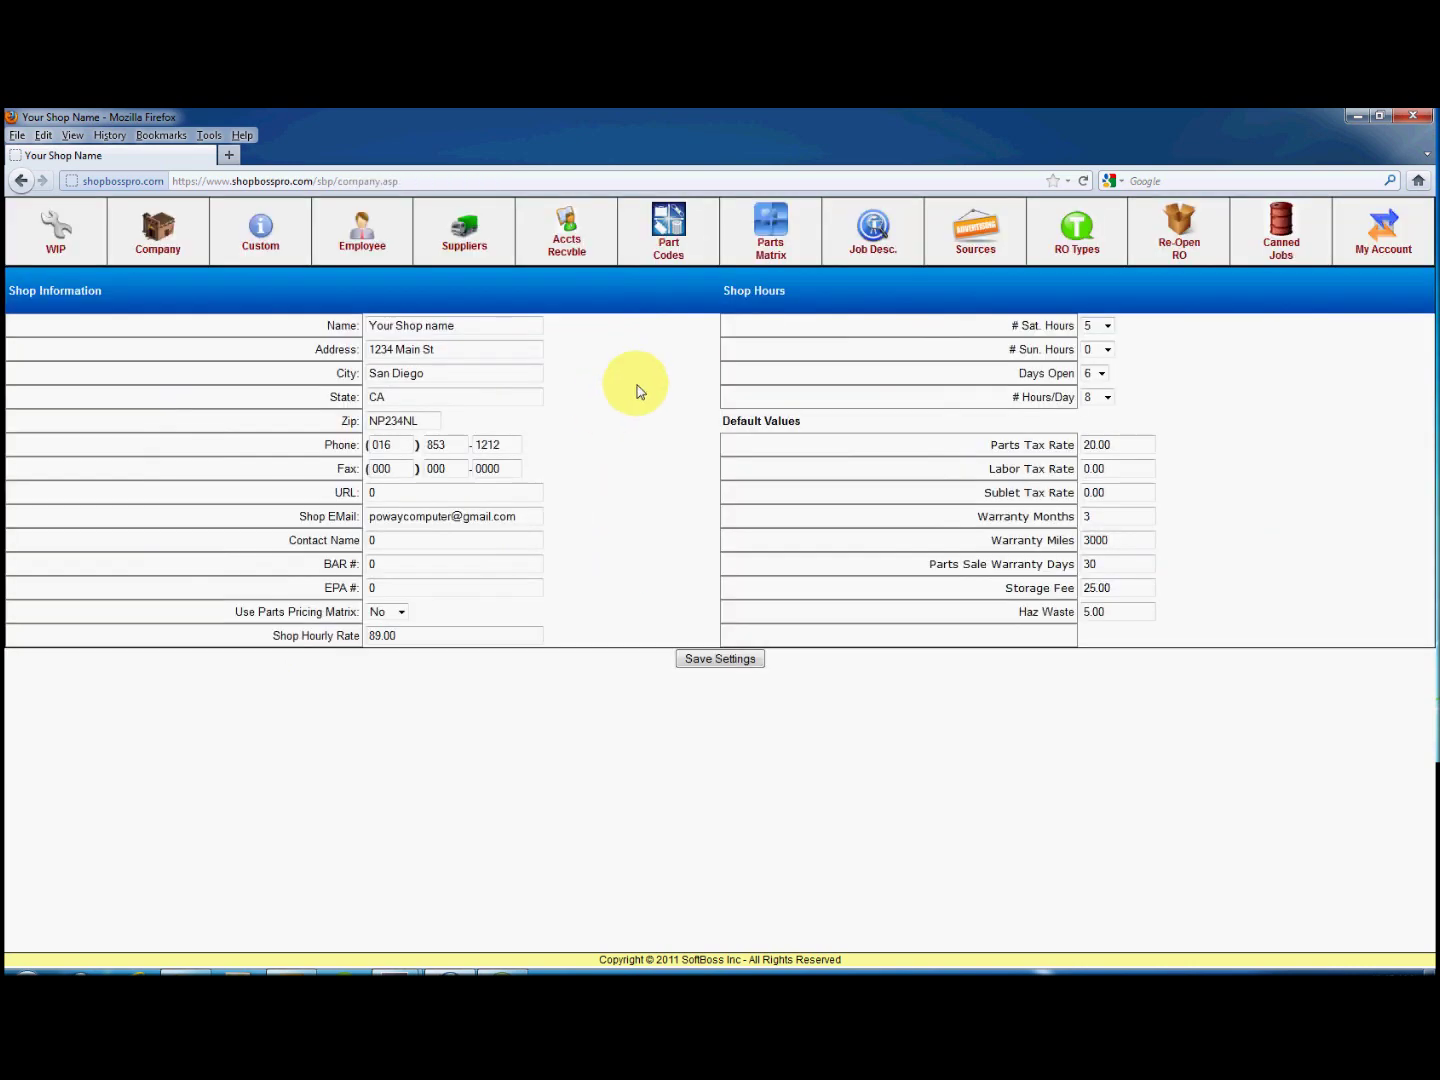
Step: Reopen RO 1012 with status PARTS and save it back to work in progress
{"action": "left_click", "coordinate": [1180, 228]}
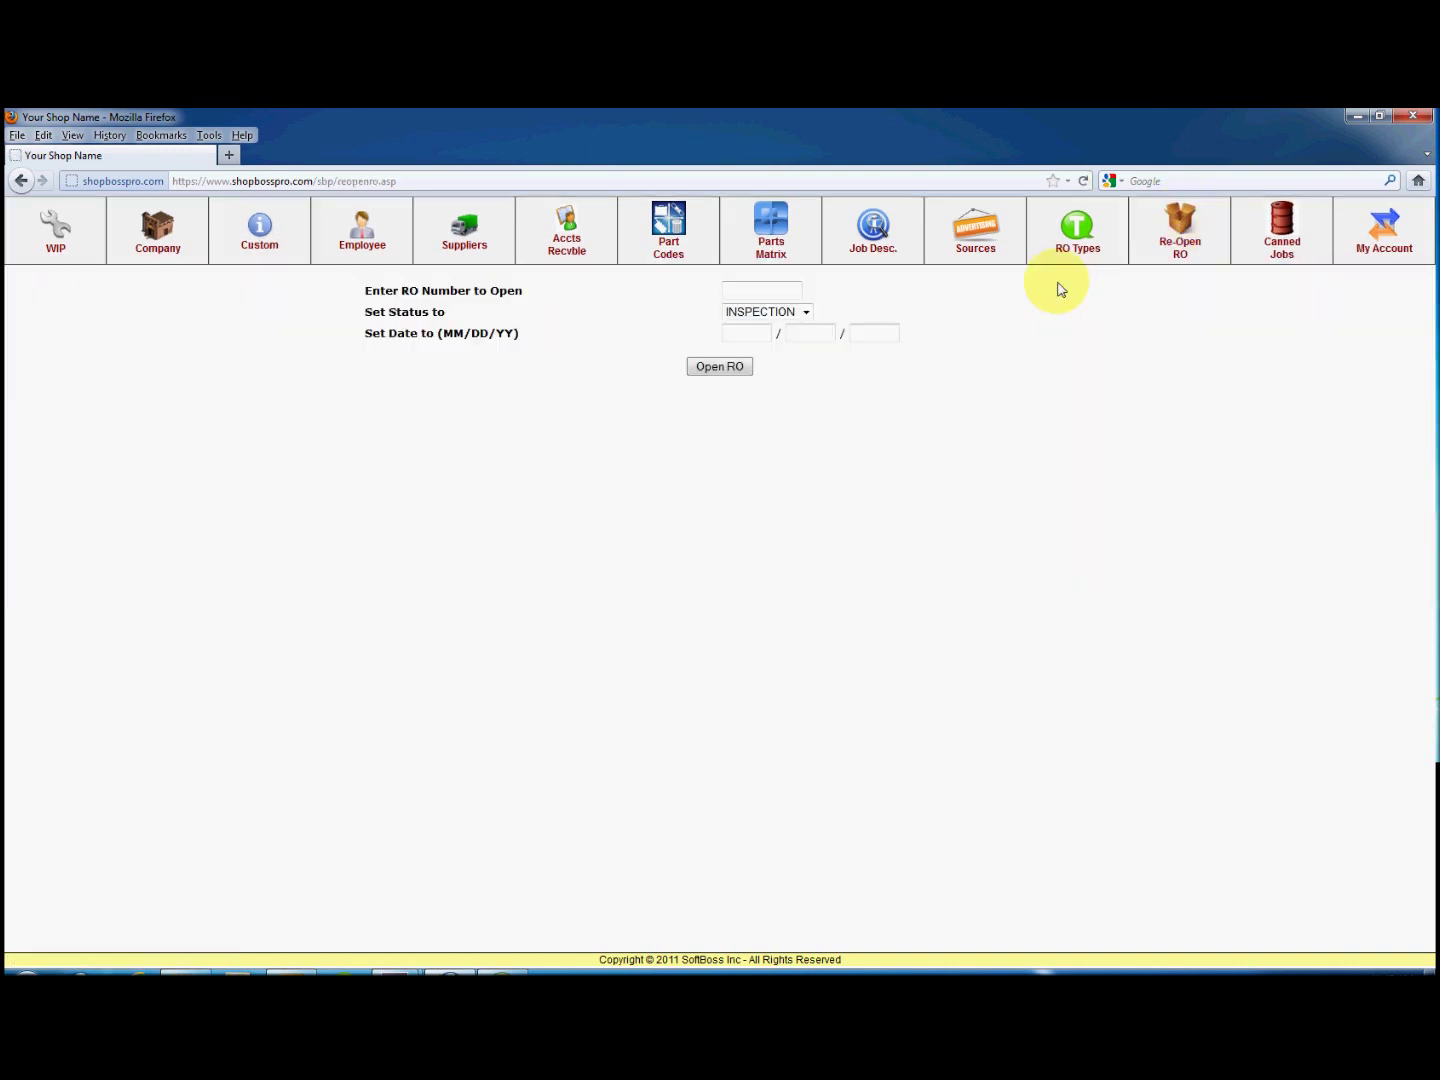
{"action": "left_click", "coordinate": [789, 291]}
{"action": "type", "text": "1012"}
{"action": "key", "text": "Return"}
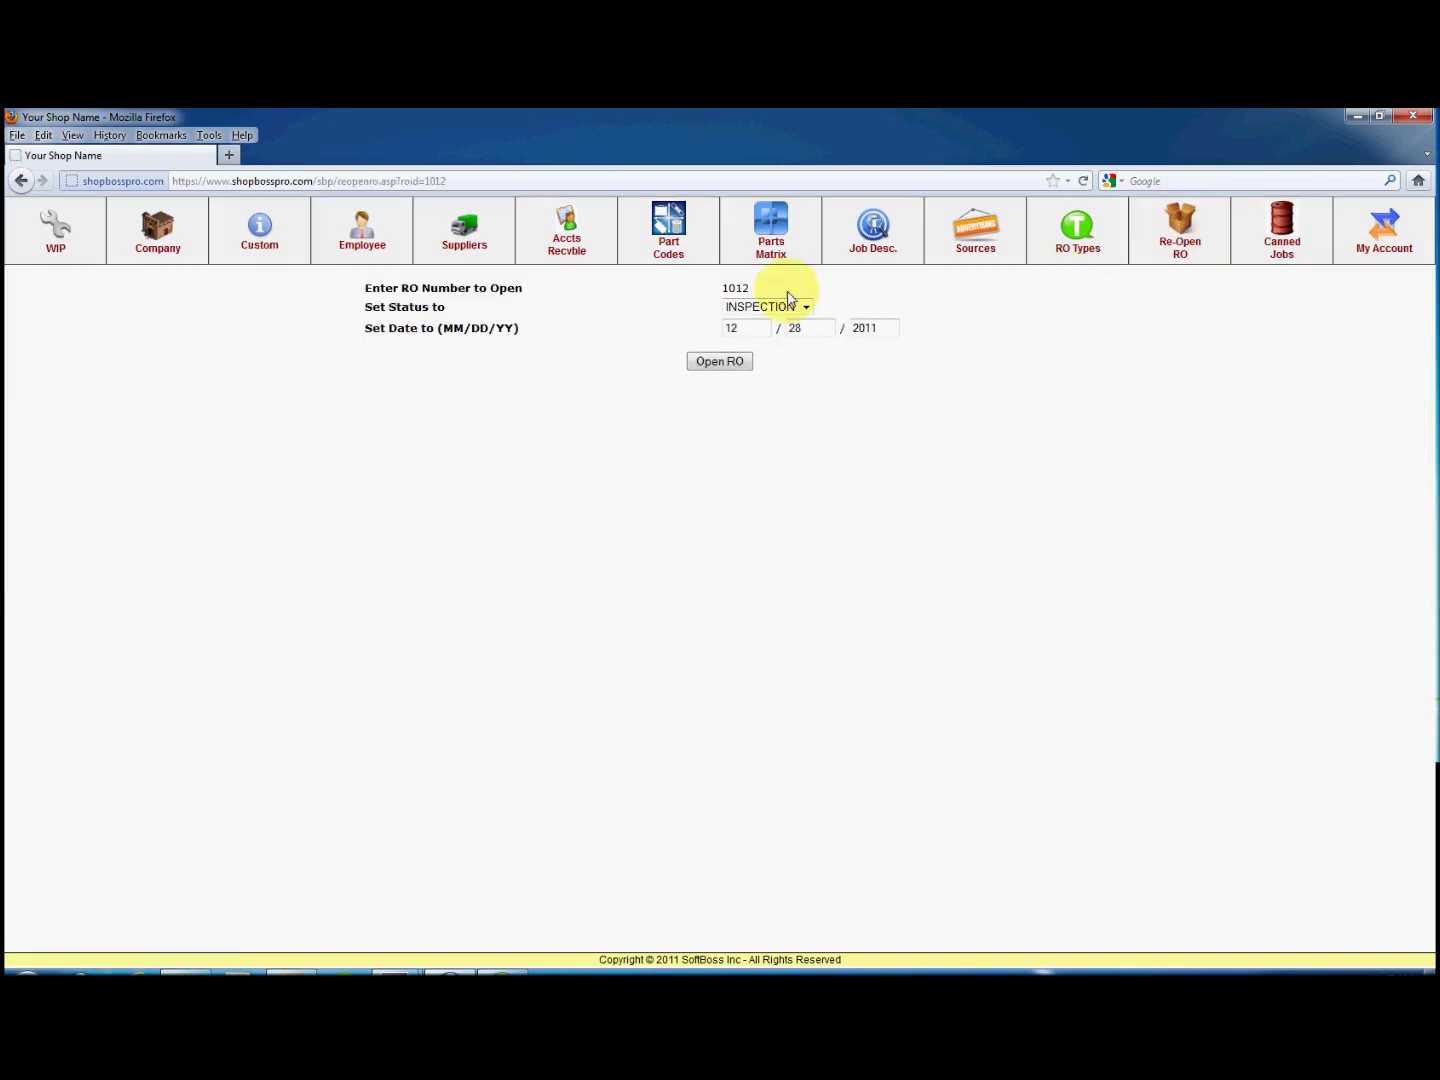
{"action": "left_click", "coordinate": [797, 305]}
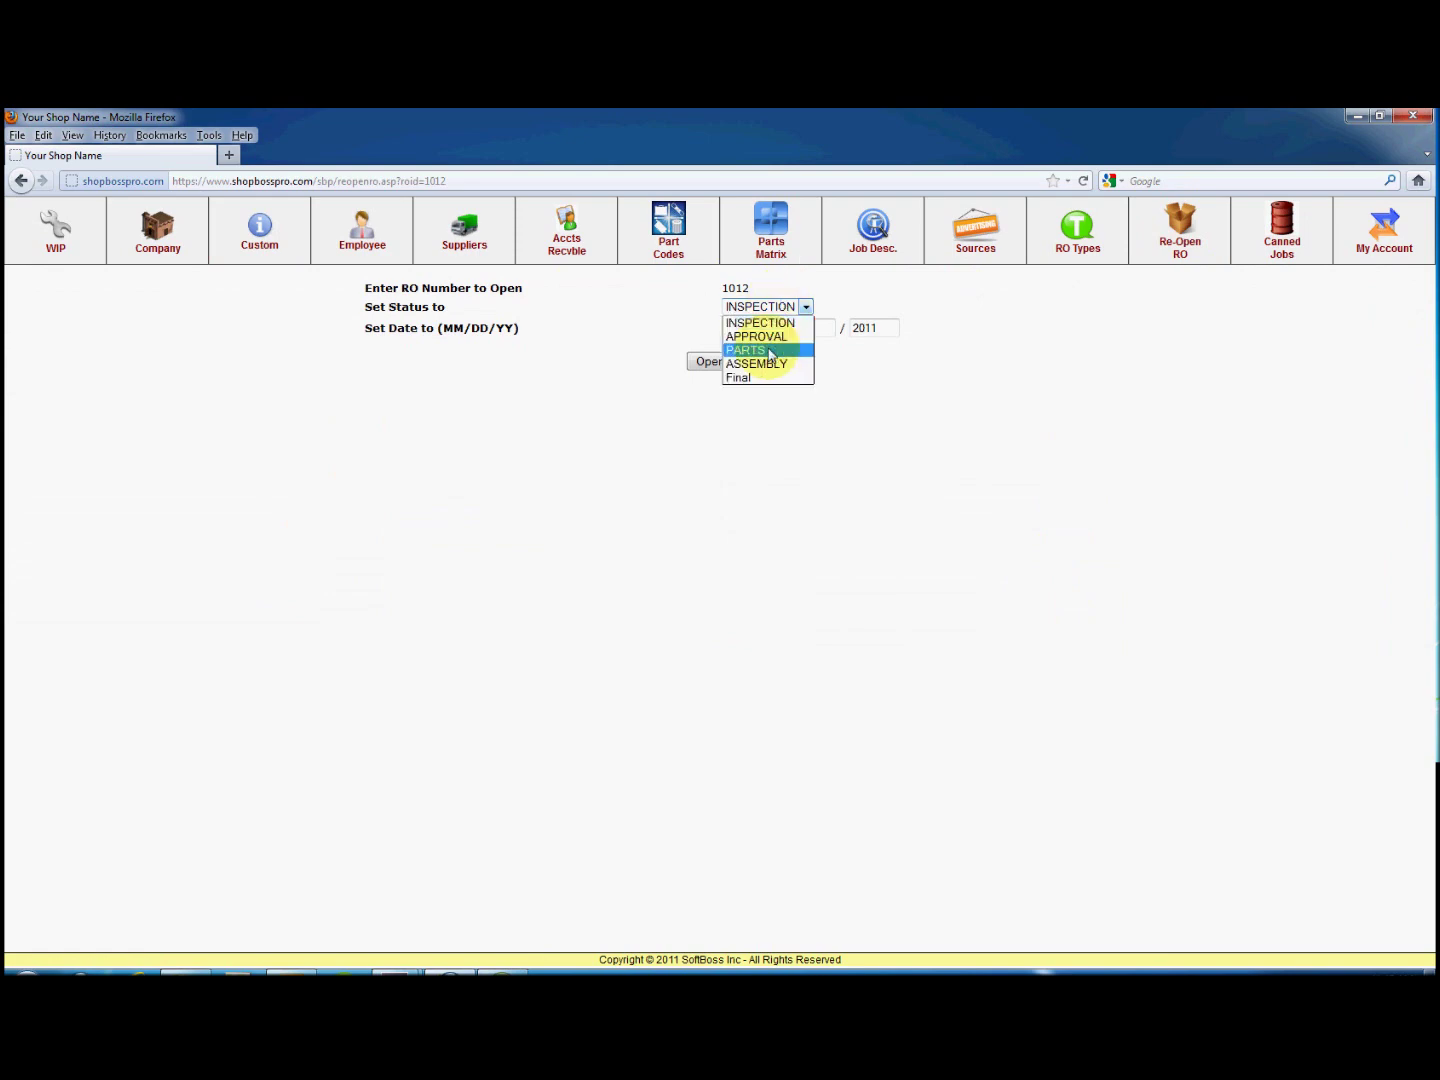
{"action": "left_click", "coordinate": [780, 350]}
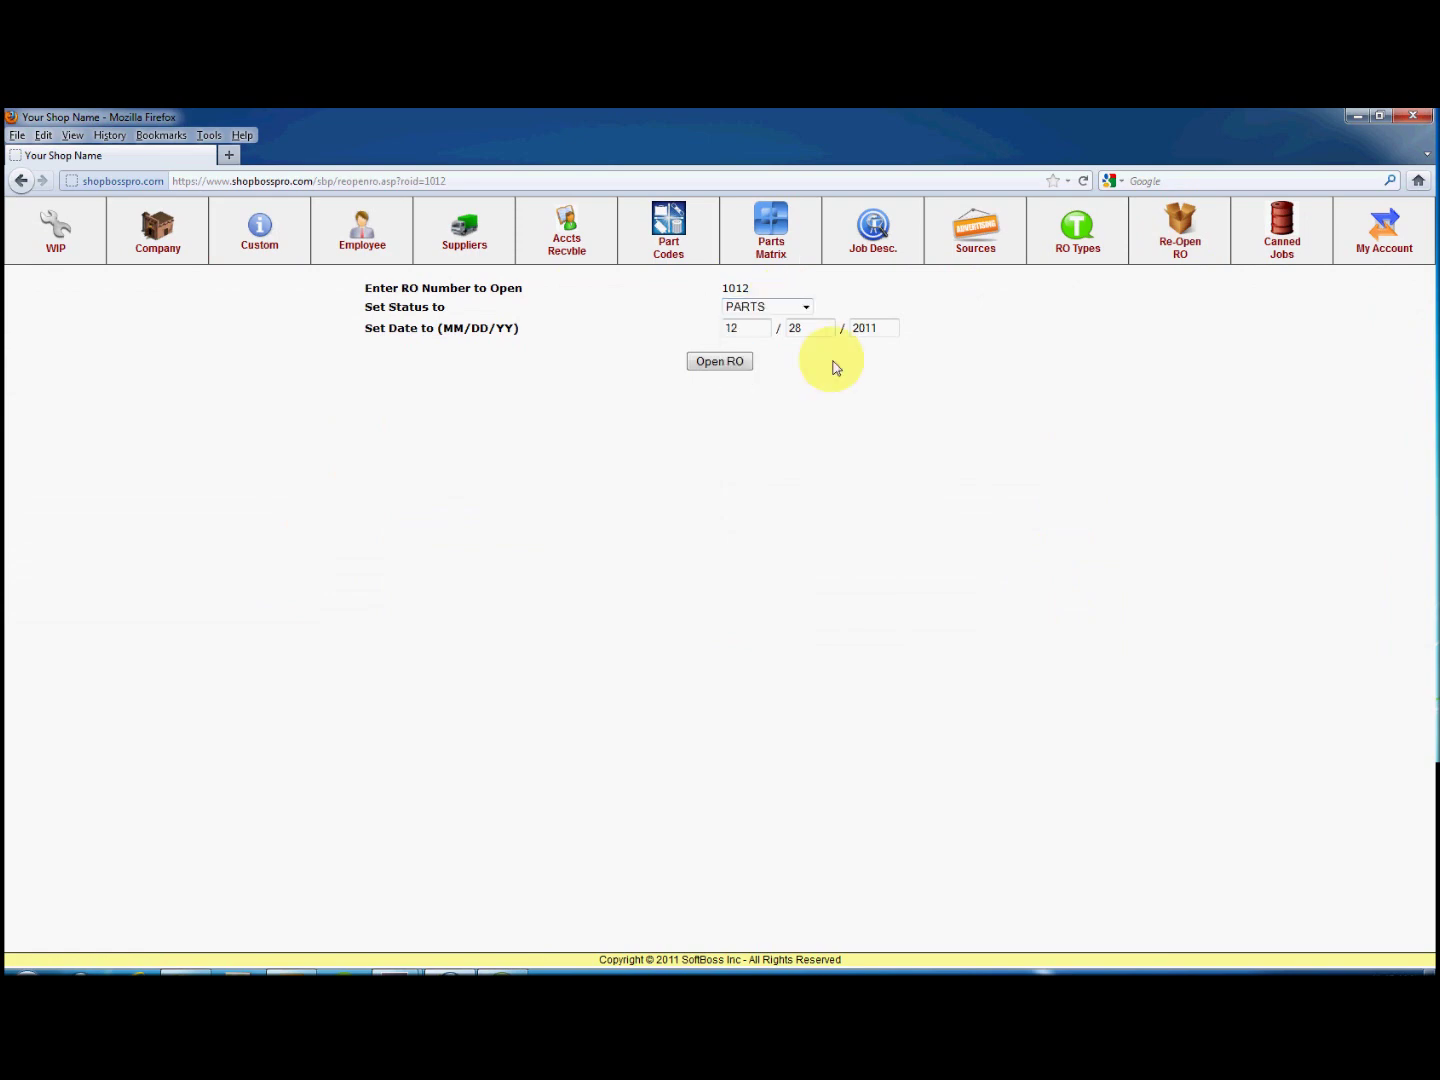
{"action": "left_click", "coordinate": [725, 365]}
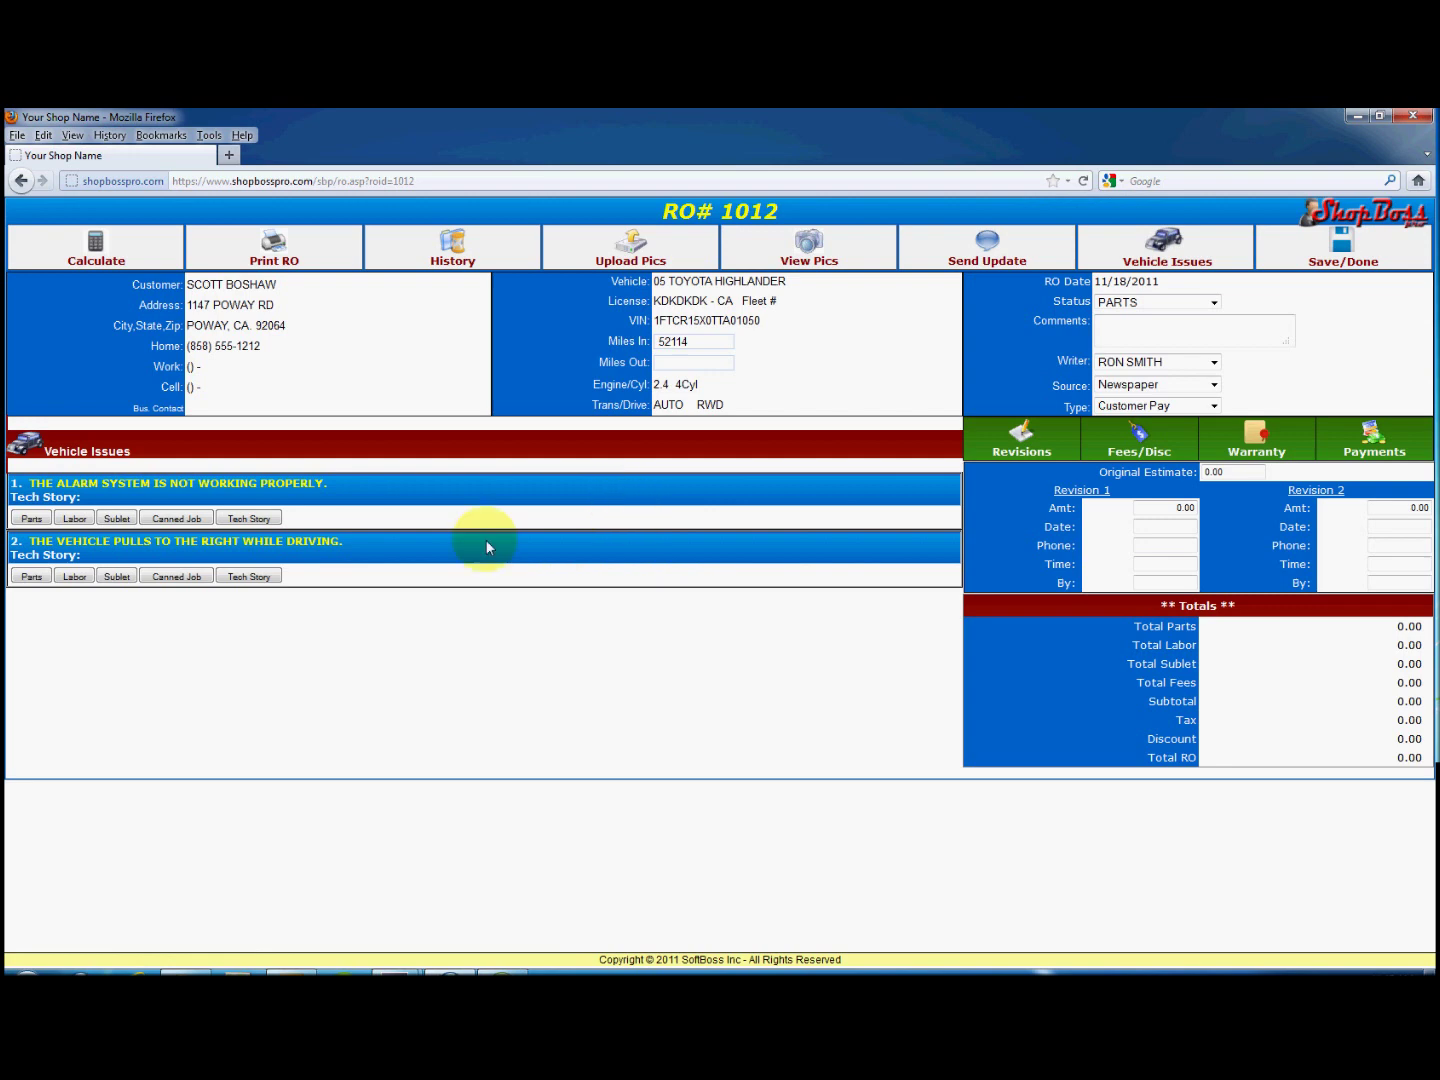
{"action": "left_click", "coordinate": [1326, 256]}
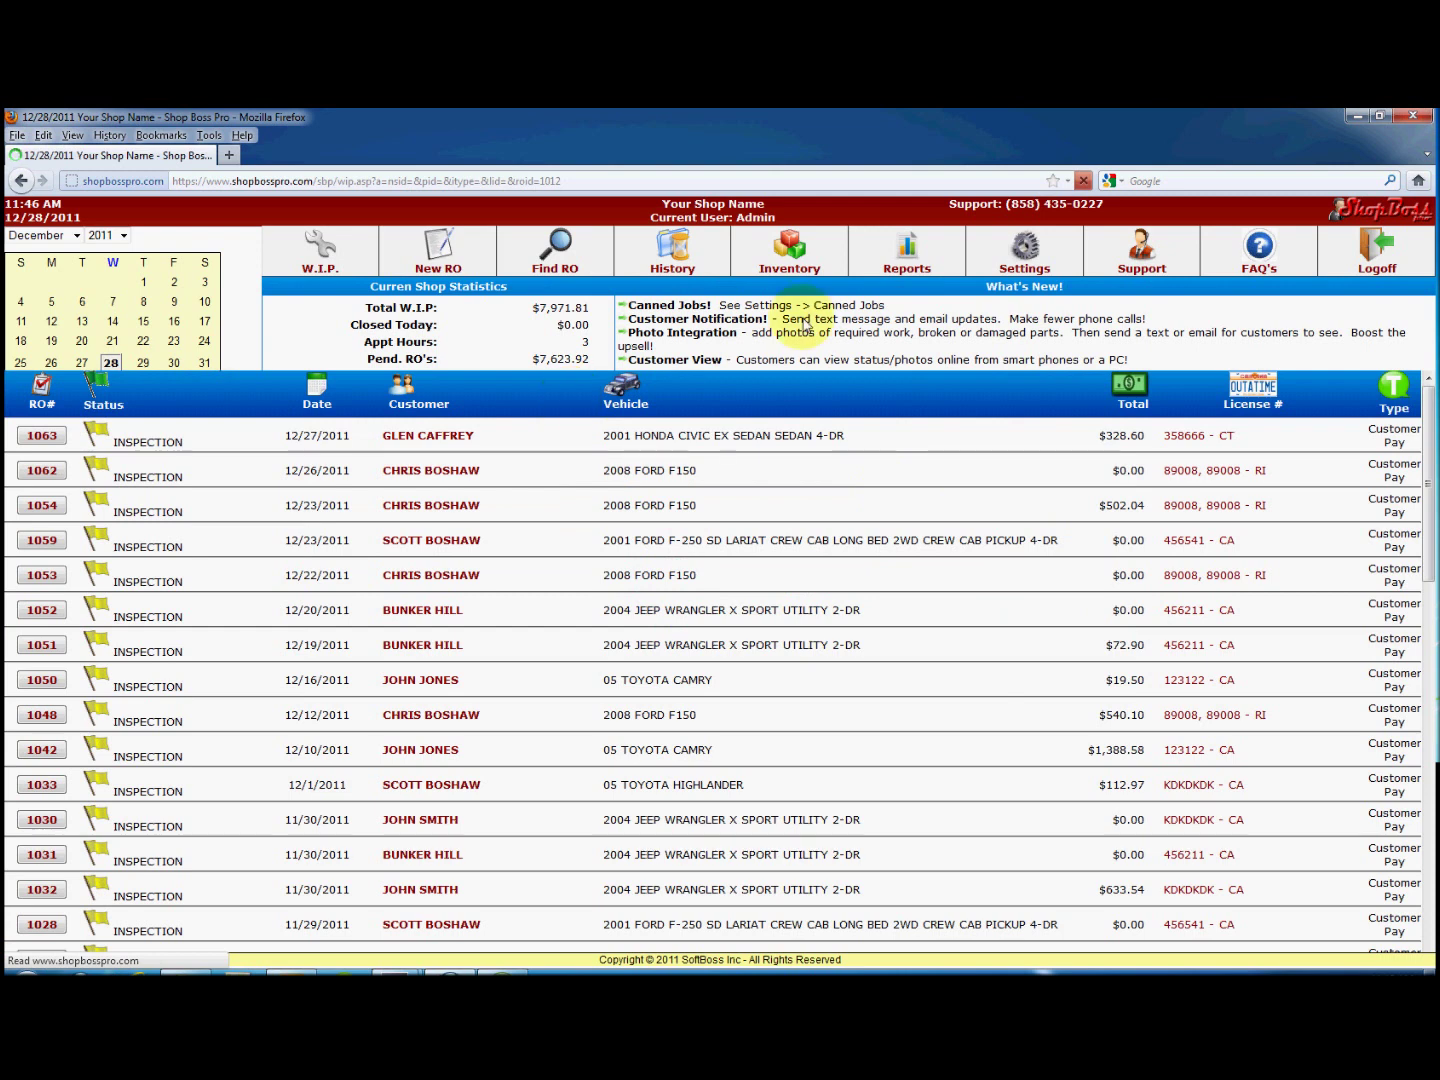
Step: Create a new canned job named 'Test' from the Canned Jobs settings
{"action": "left_click", "coordinate": [1040, 245]}
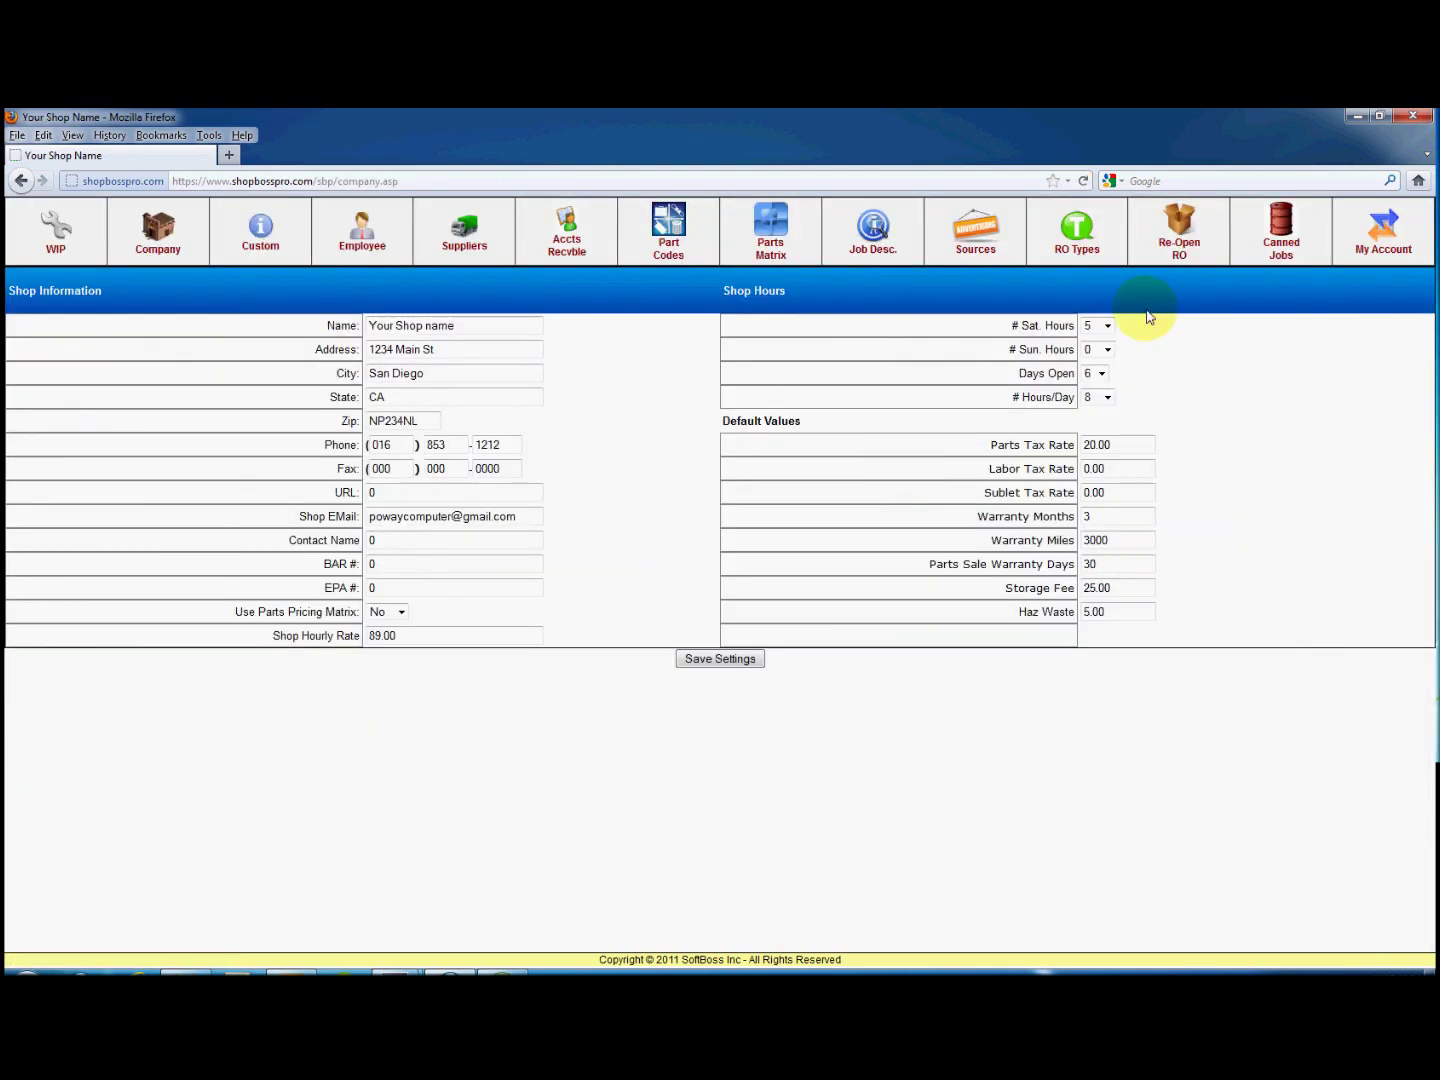
{"action": "left_click", "coordinate": [1299, 245]}
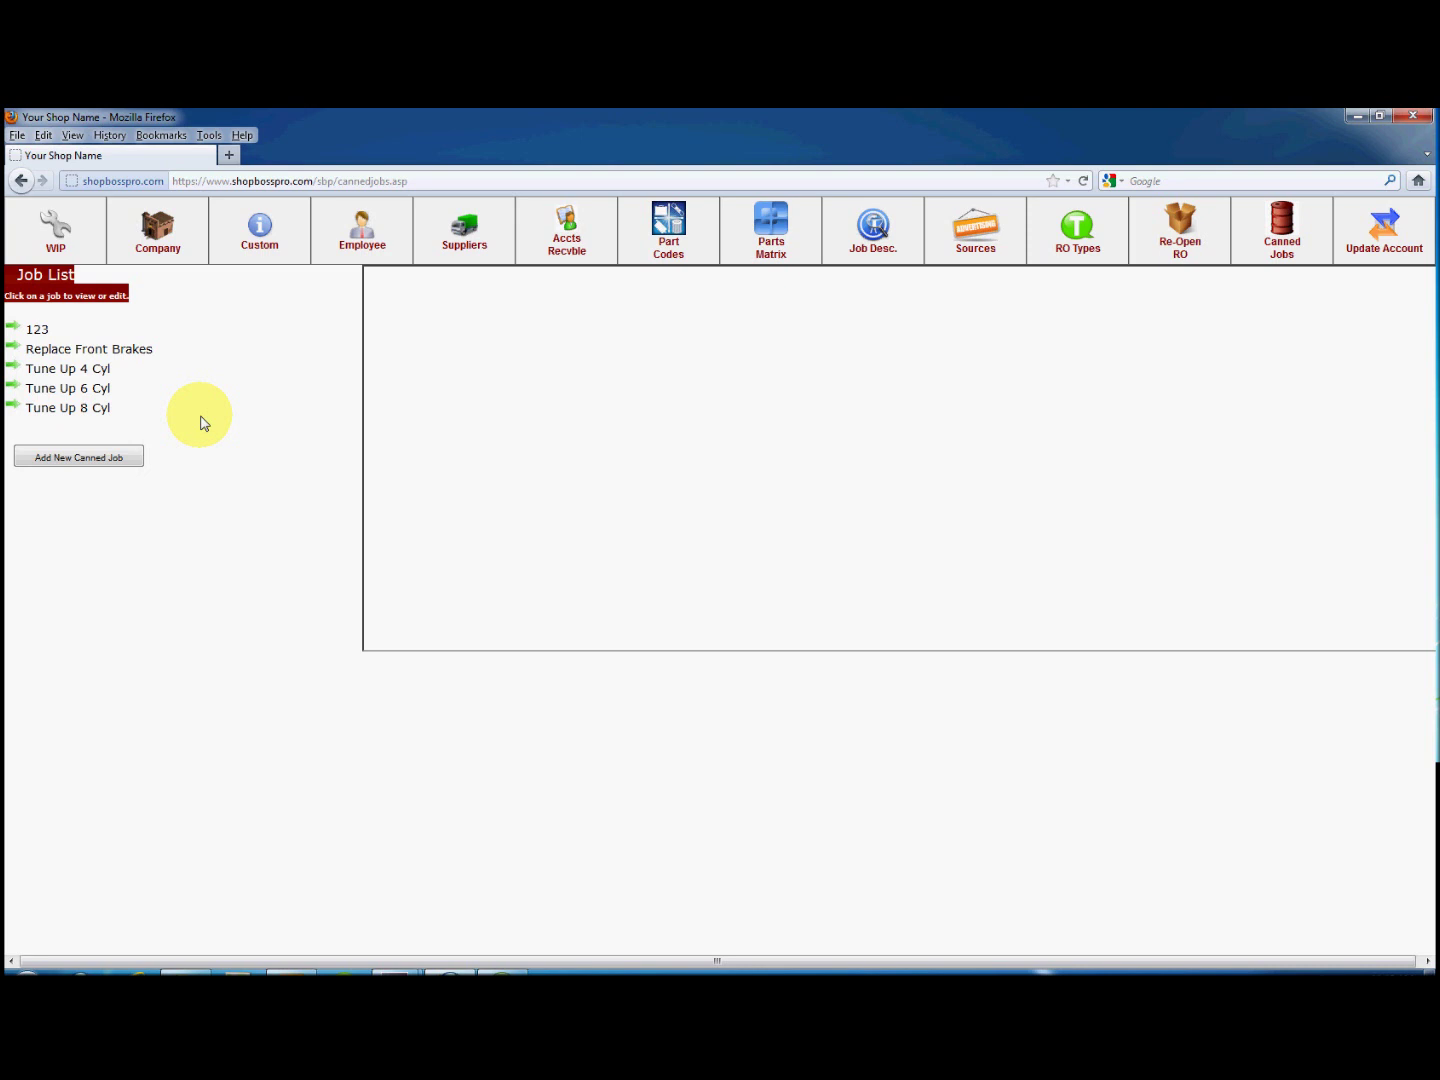
{"action": "left_click", "coordinate": [95, 460]}
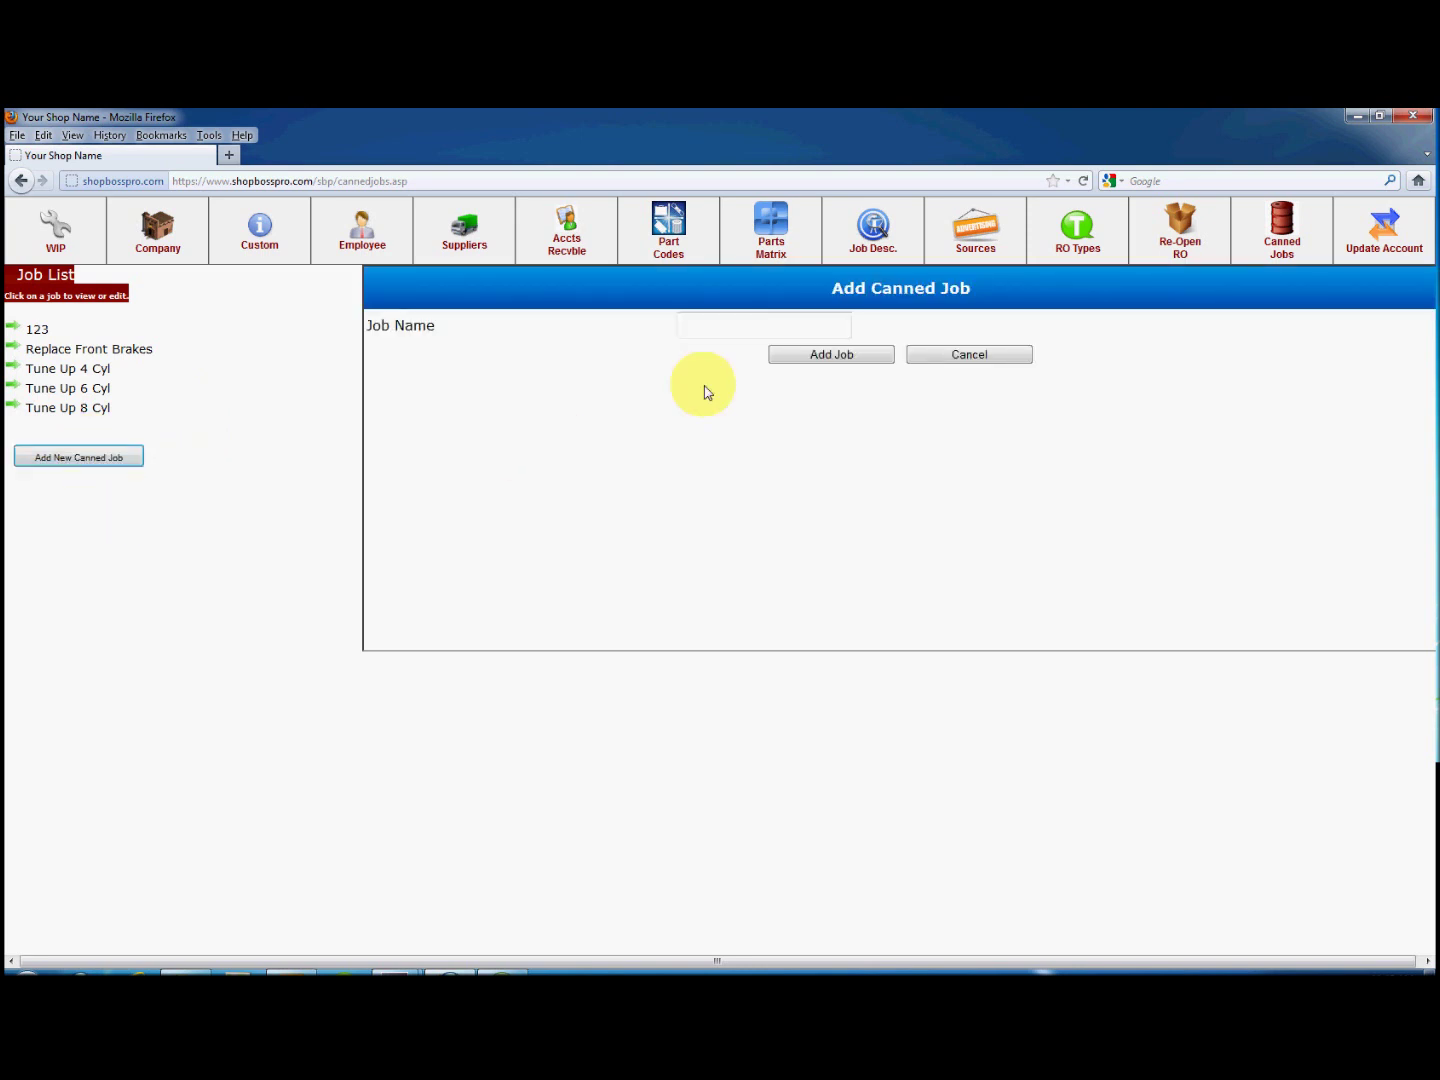
{"action": "left_click", "coordinate": [704, 326]}
{"action": "type", "text": "T"}
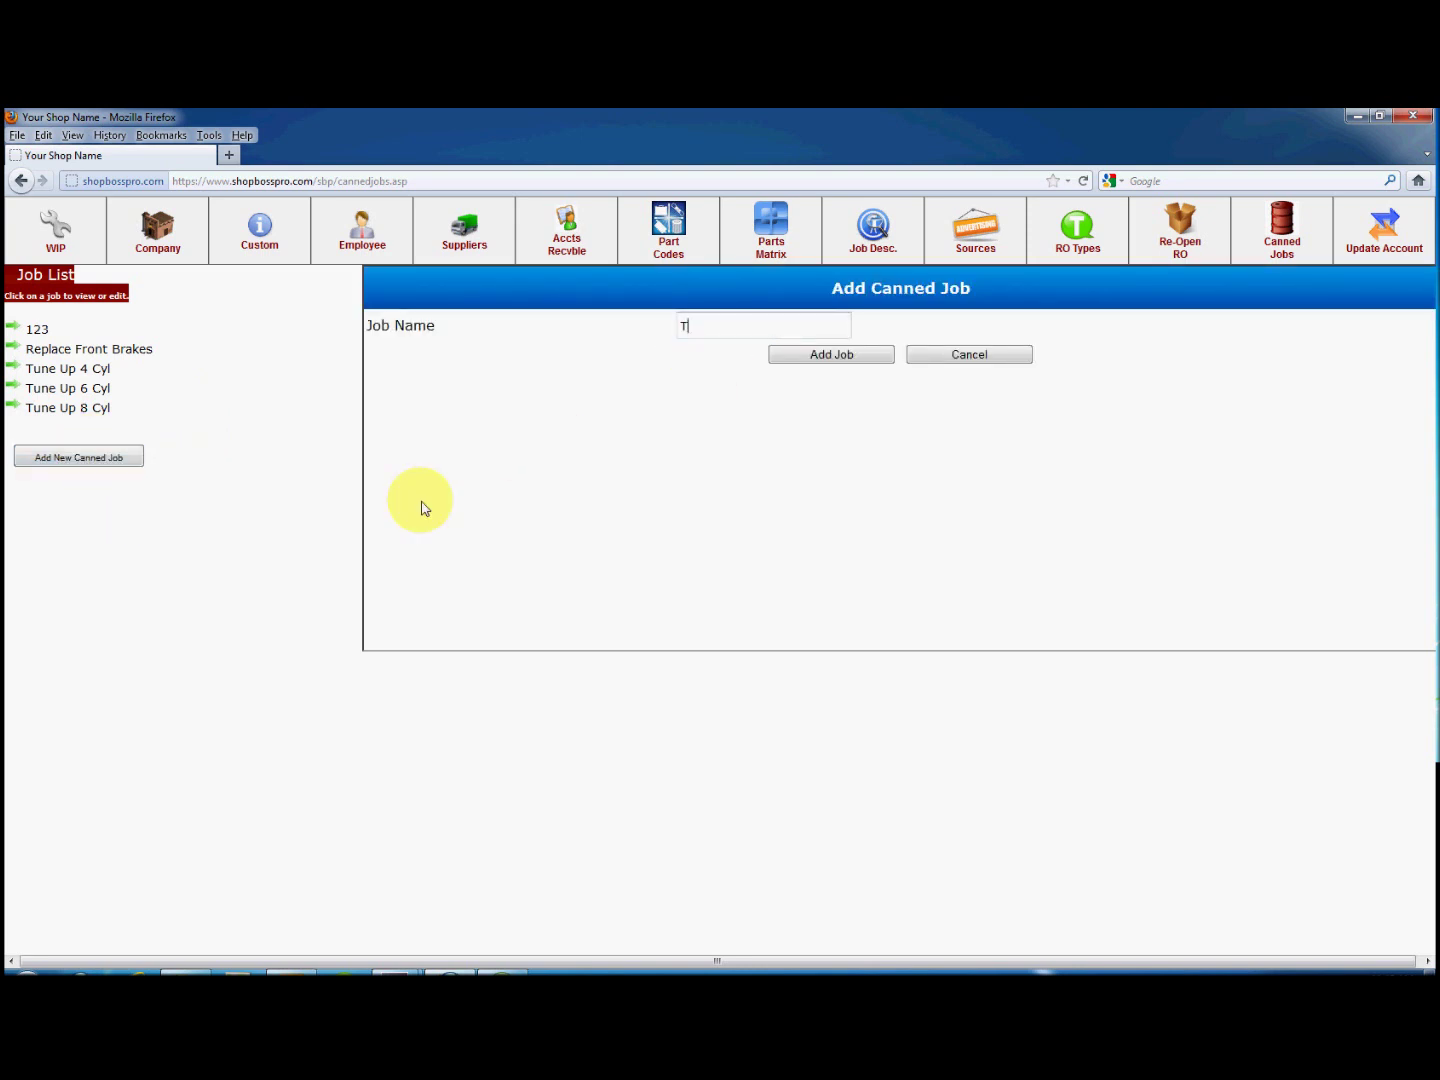
{"action": "type", "text": "est"}
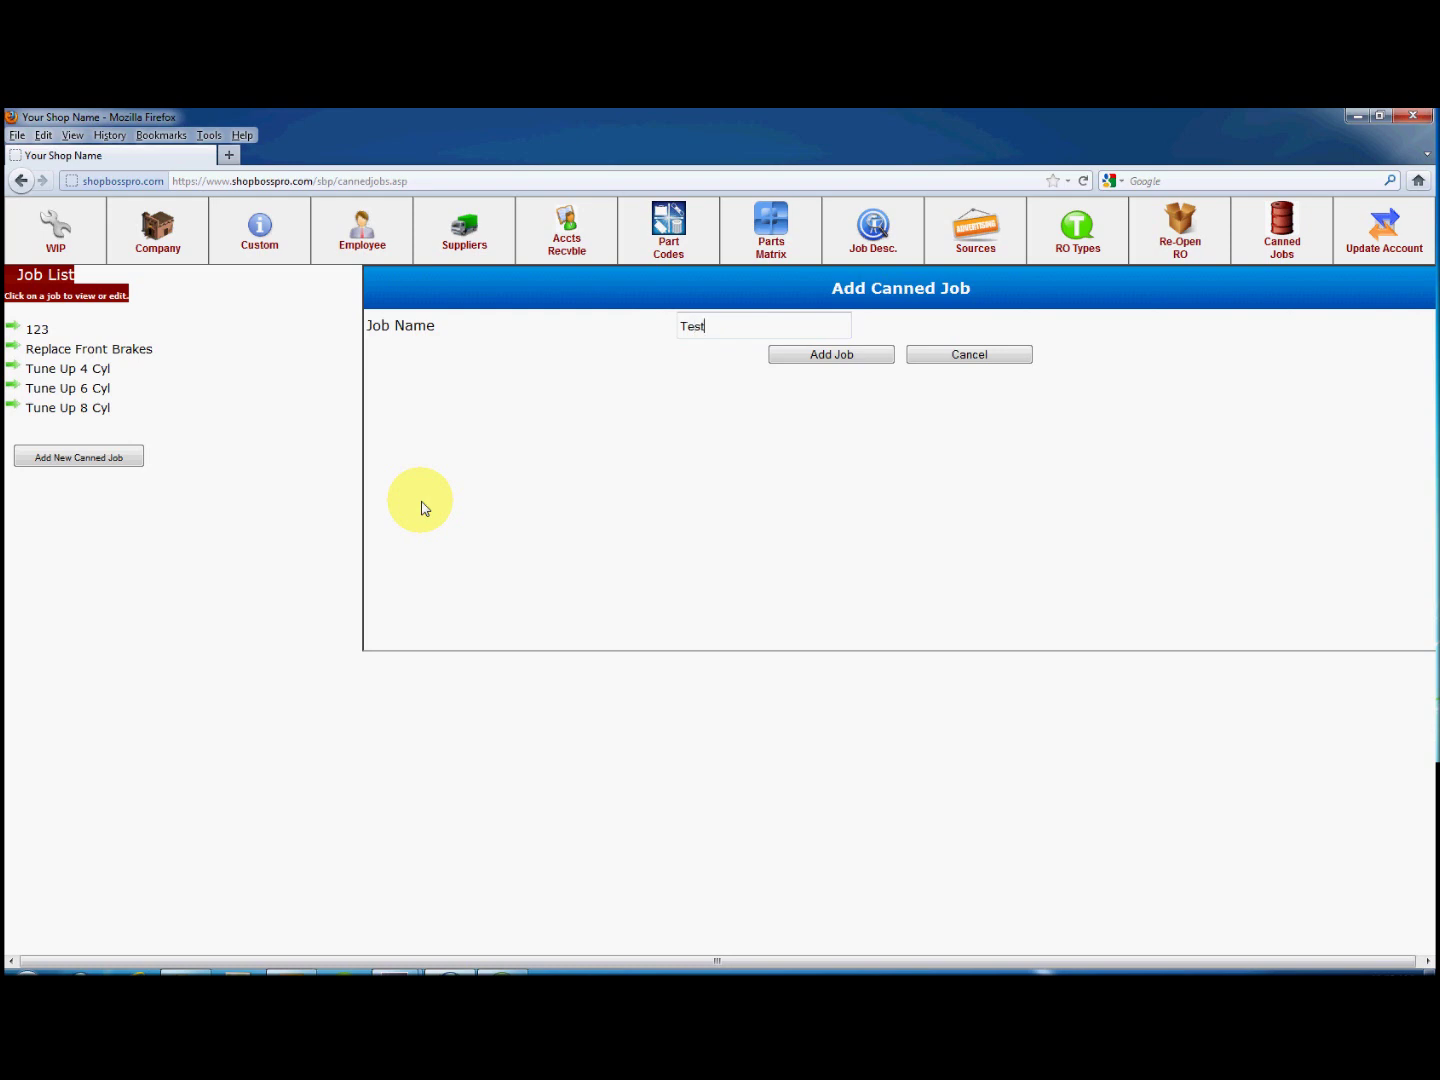
{"action": "left_click", "coordinate": [866, 364]}
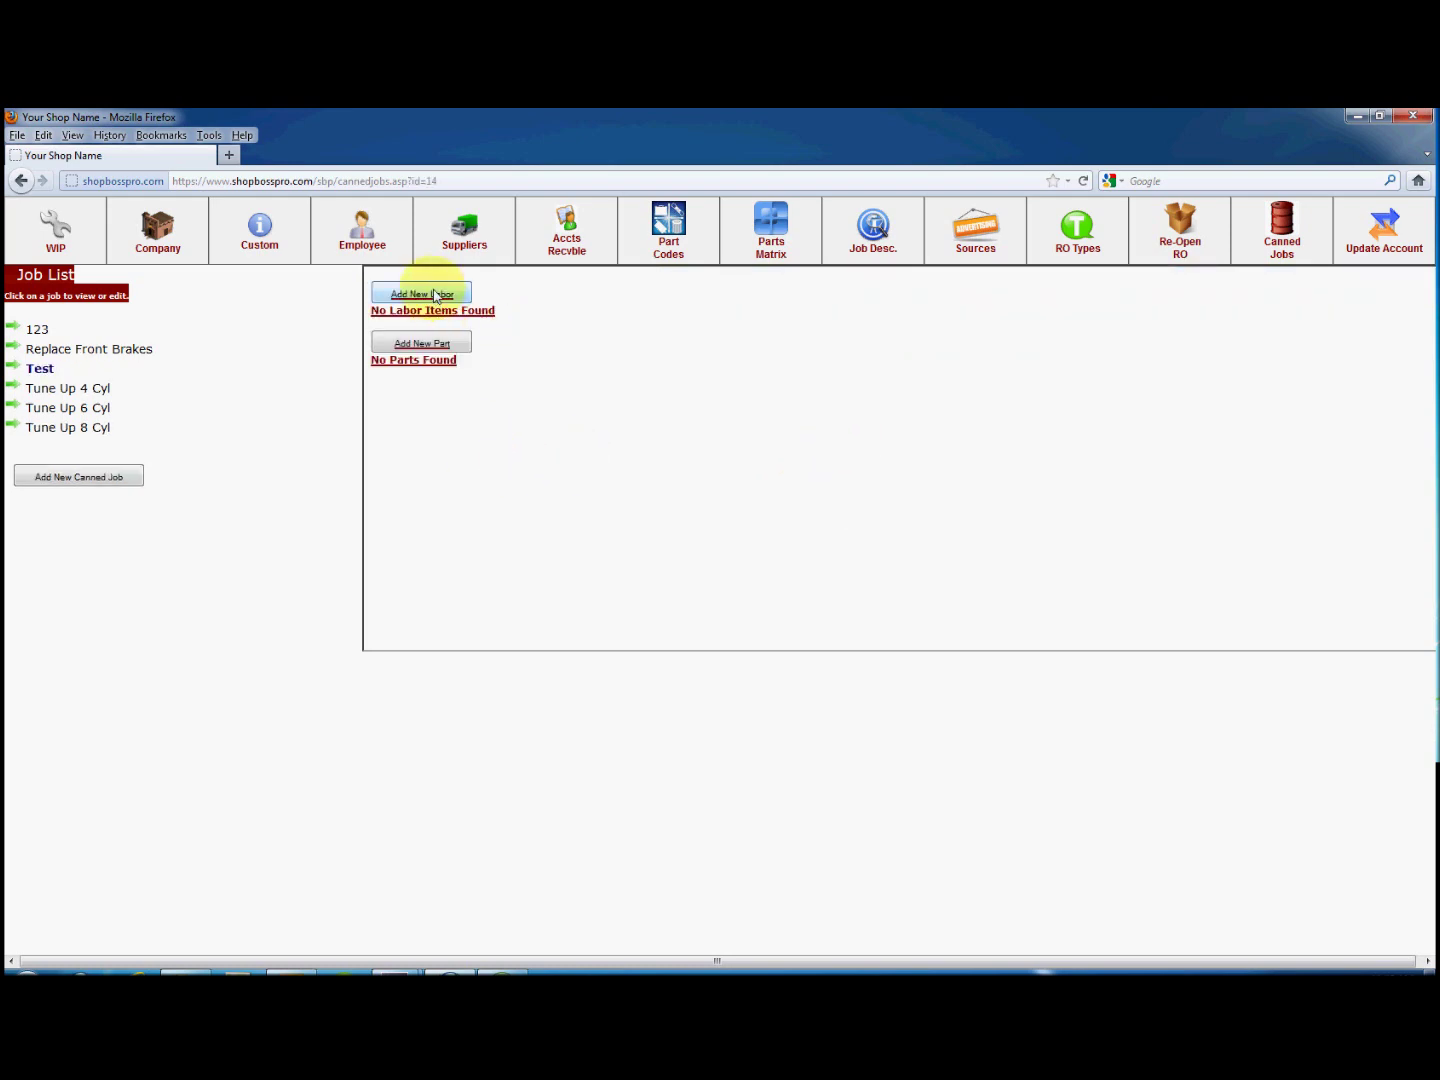
Step: Add a 'Replace Brakes' labor line of 1.5 hours to the Test job
{"action": "left_click", "coordinate": [436, 296]}
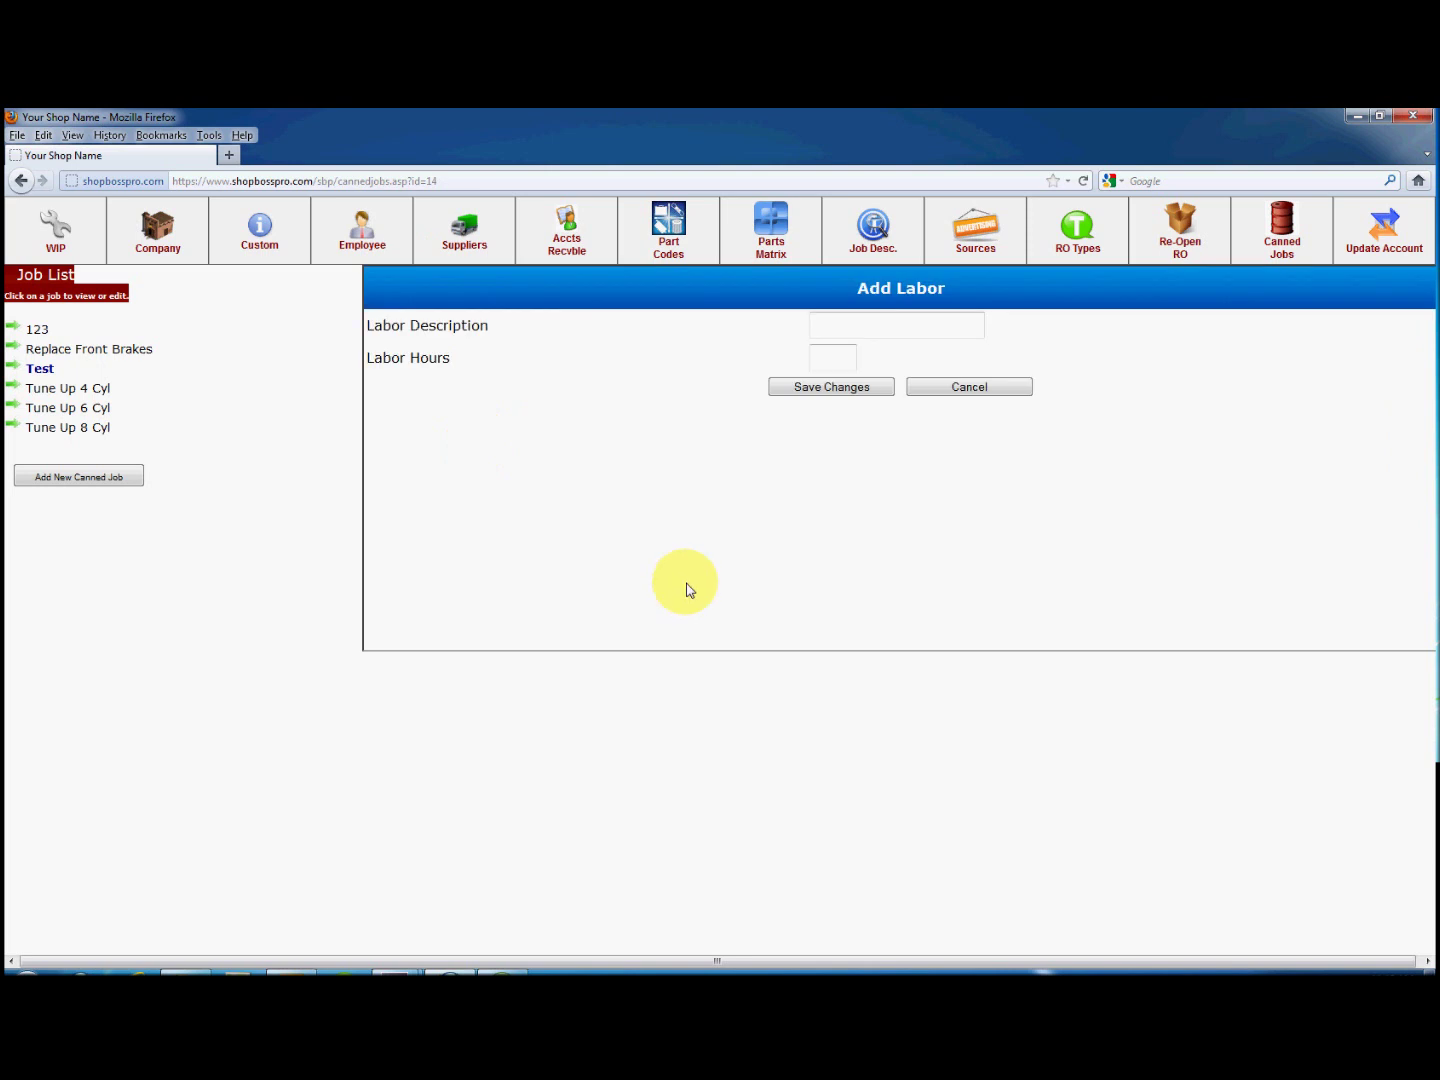
{"action": "left_click", "coordinate": [916, 324]}
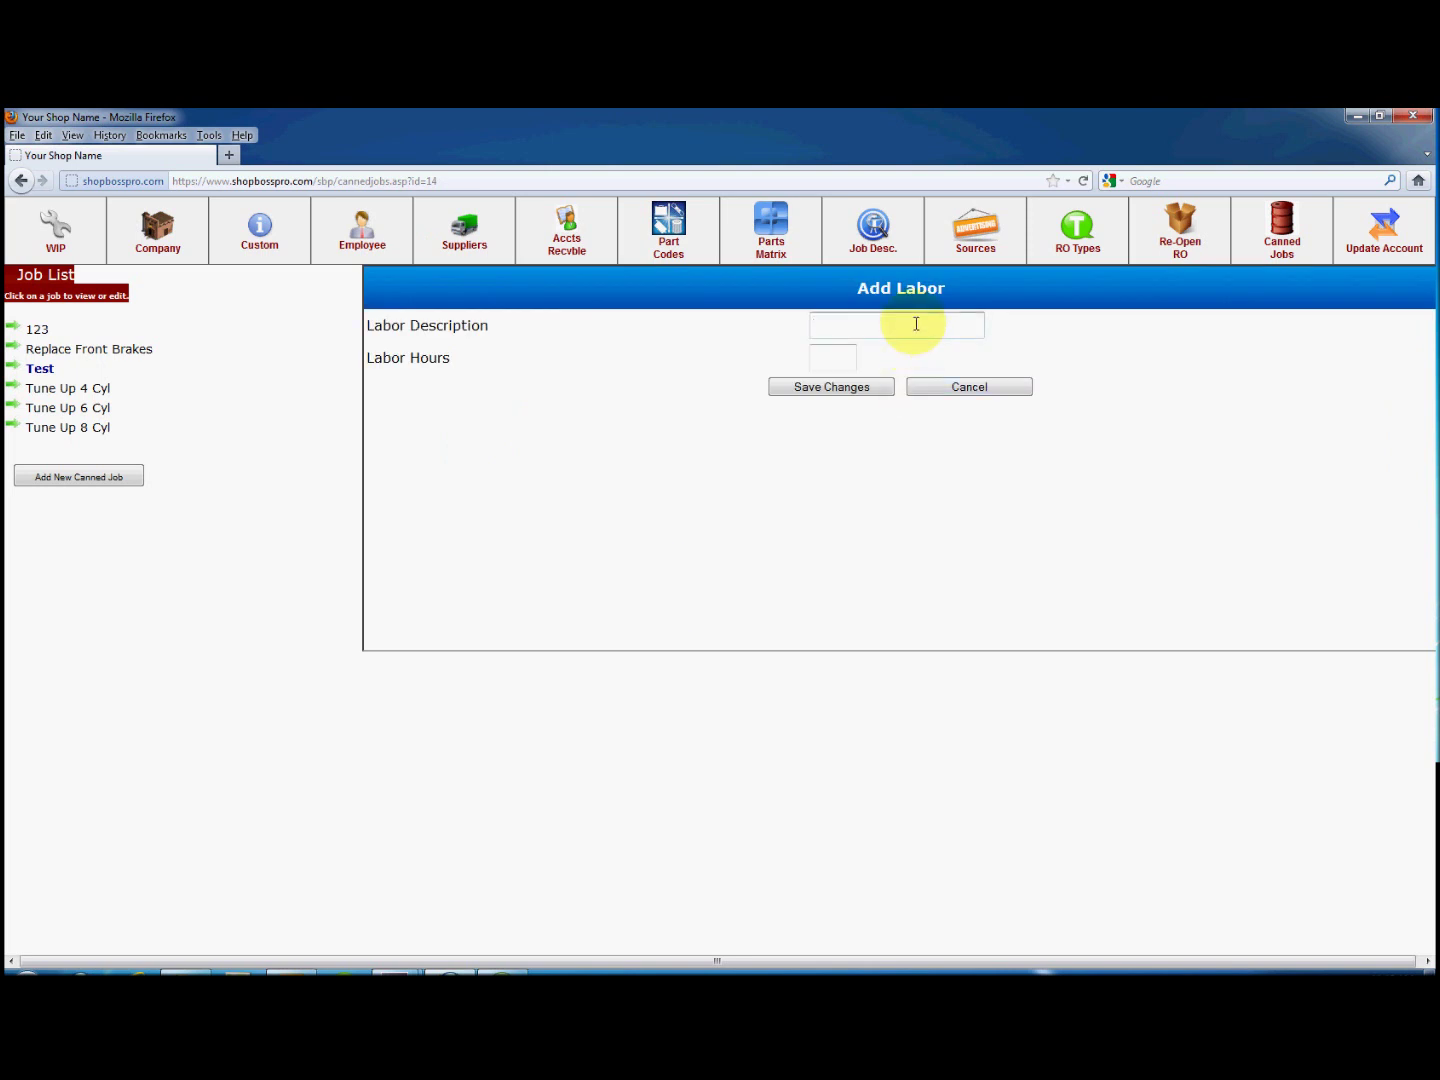
{"action": "type", "text": "Repoa"}
{"action": "type", "text": "ace Brakes"}
{"action": "type", "text": "1.5"}
{"action": "left_click", "coordinate": [861, 387]}
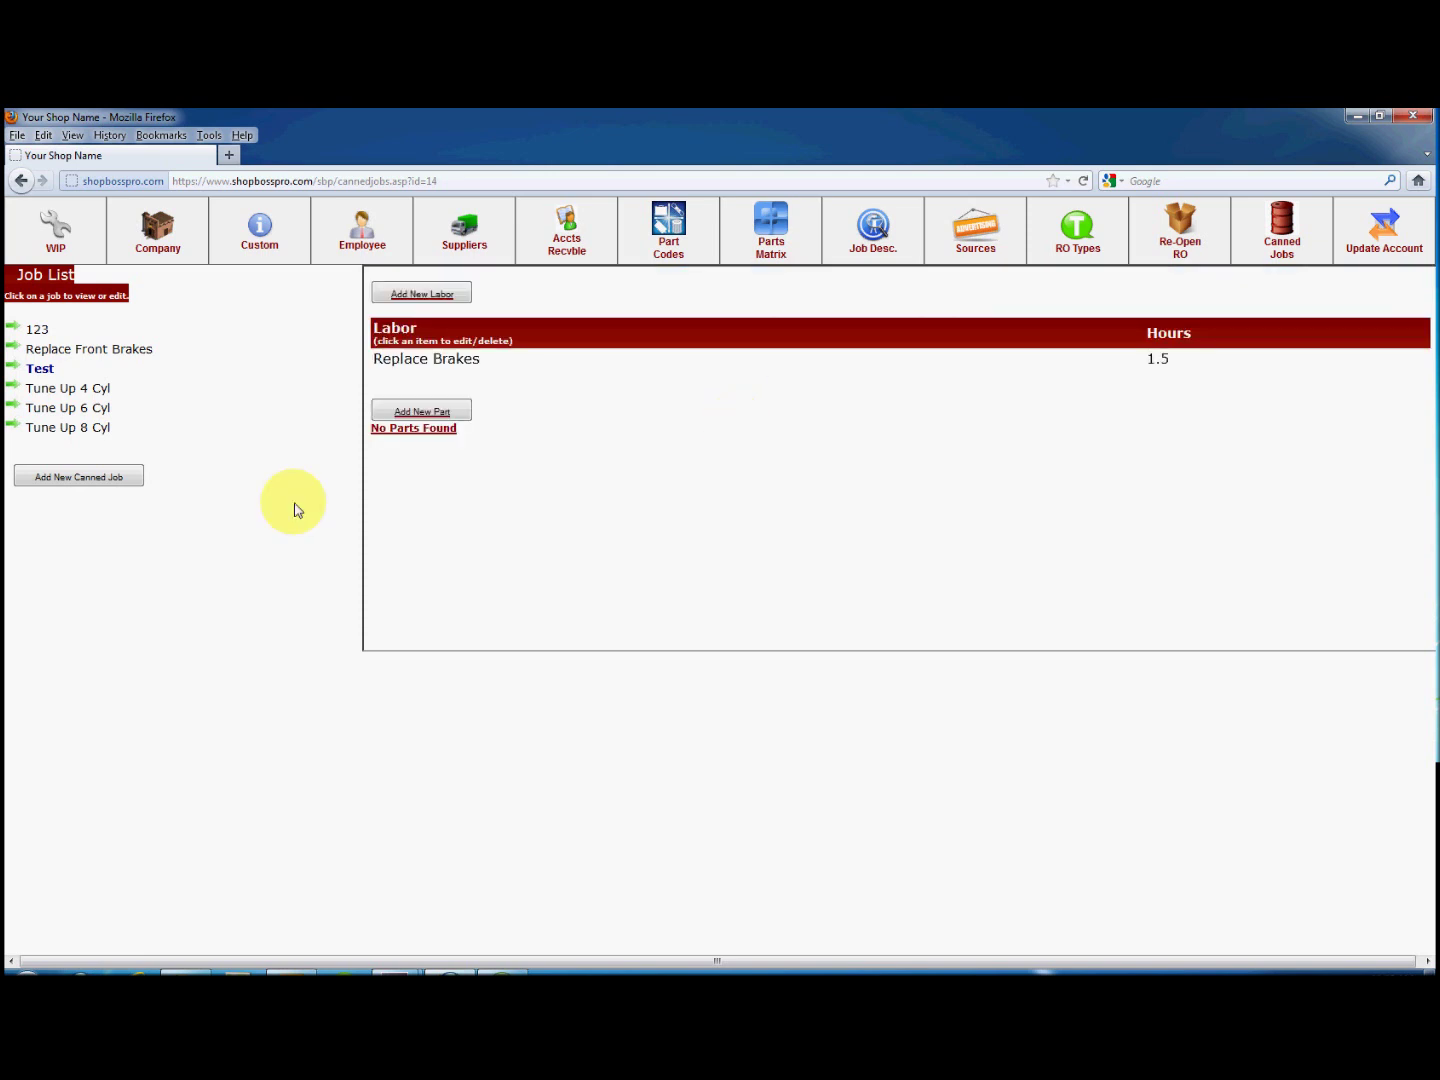
Step: Add a Brake Pads part (cost 15, price 35, qty 1) to Test, then view Tune Up 4 Cyl
{"action": "left_click", "coordinate": [420, 411]}
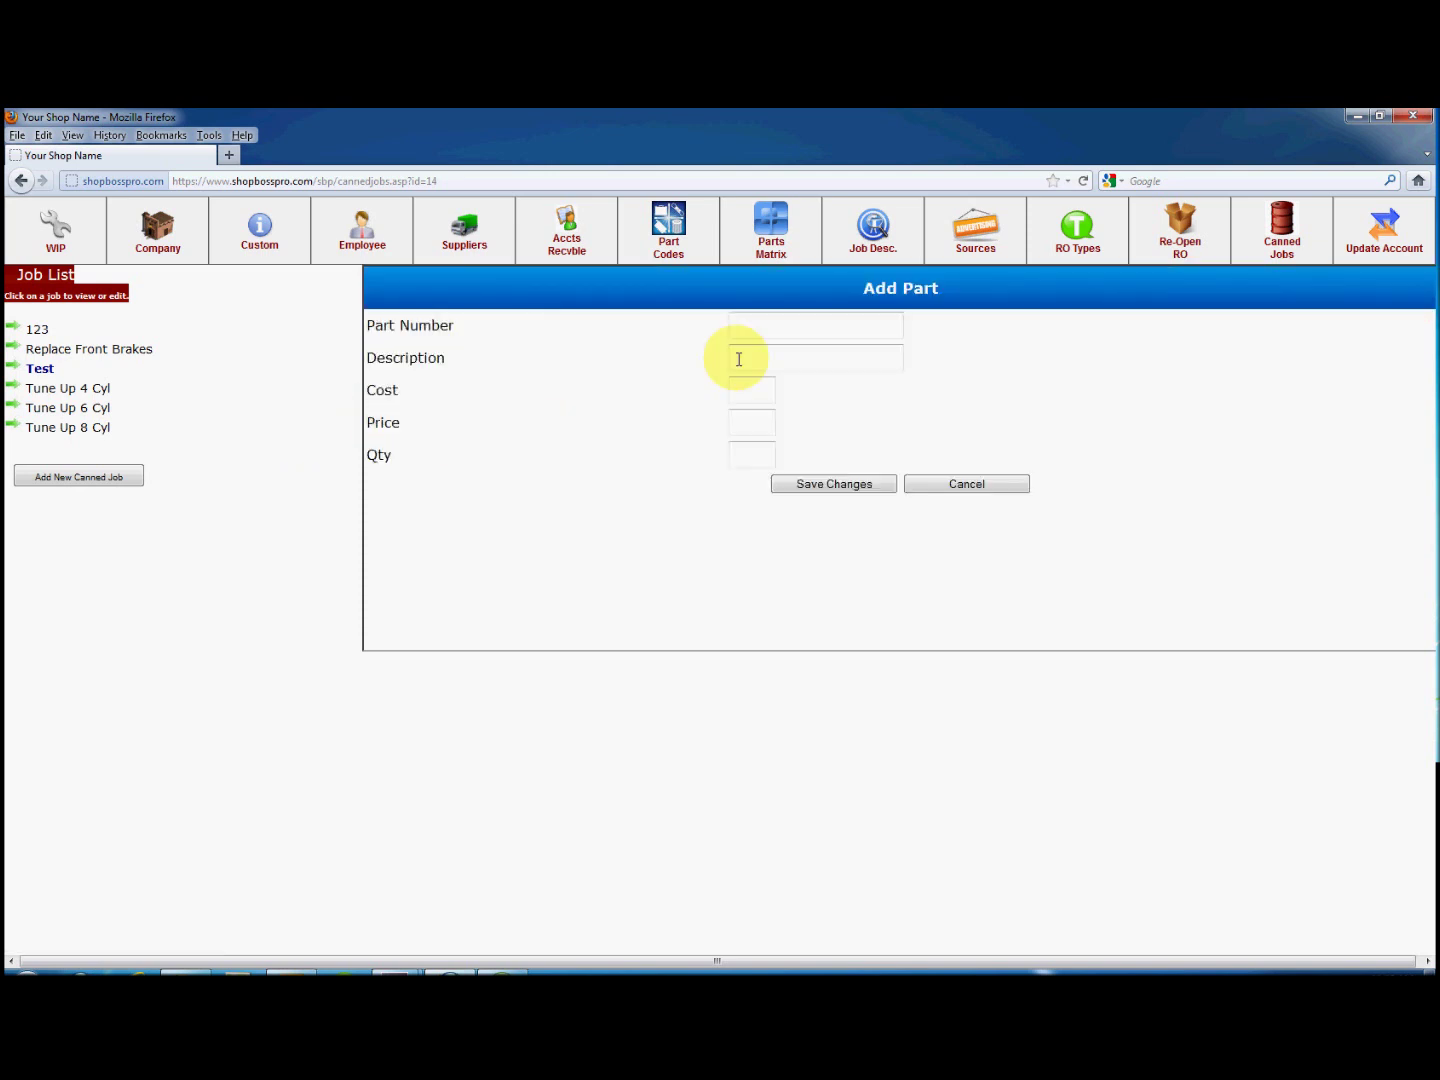
{"action": "left_click", "coordinate": [753, 333]}
{"action": "type", "text": "Br"}
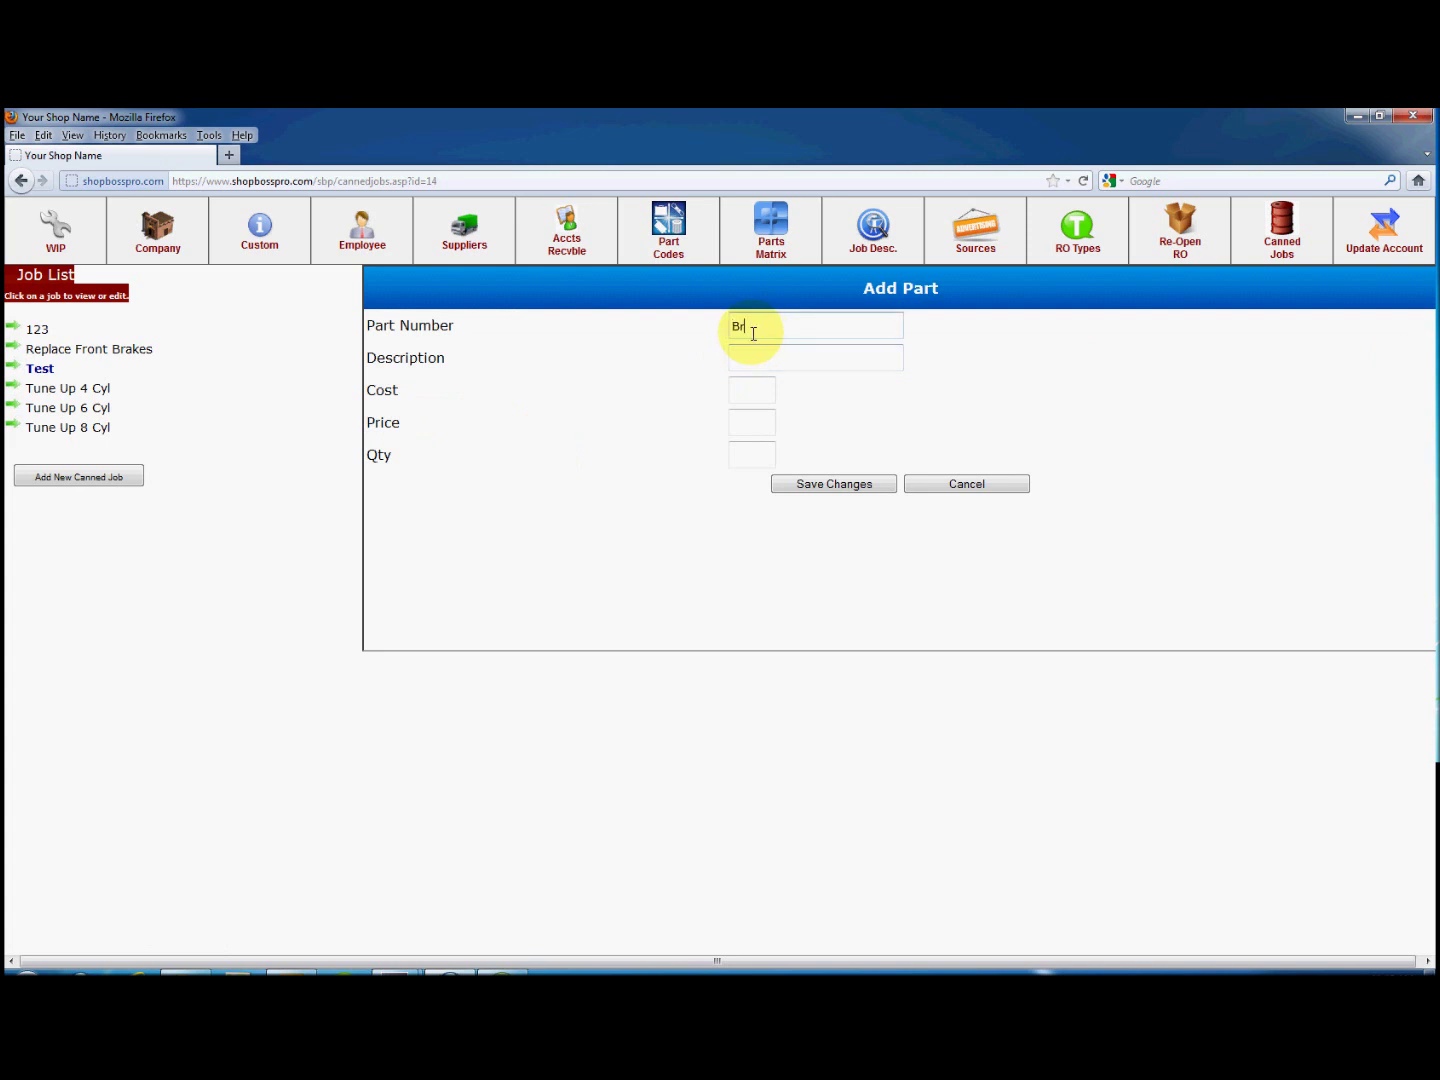
{"action": "type", "text": "ake Pads"}
{"action": "key", "text": "Tab"}
{"action": "type", "text": "Brakes Pads"}
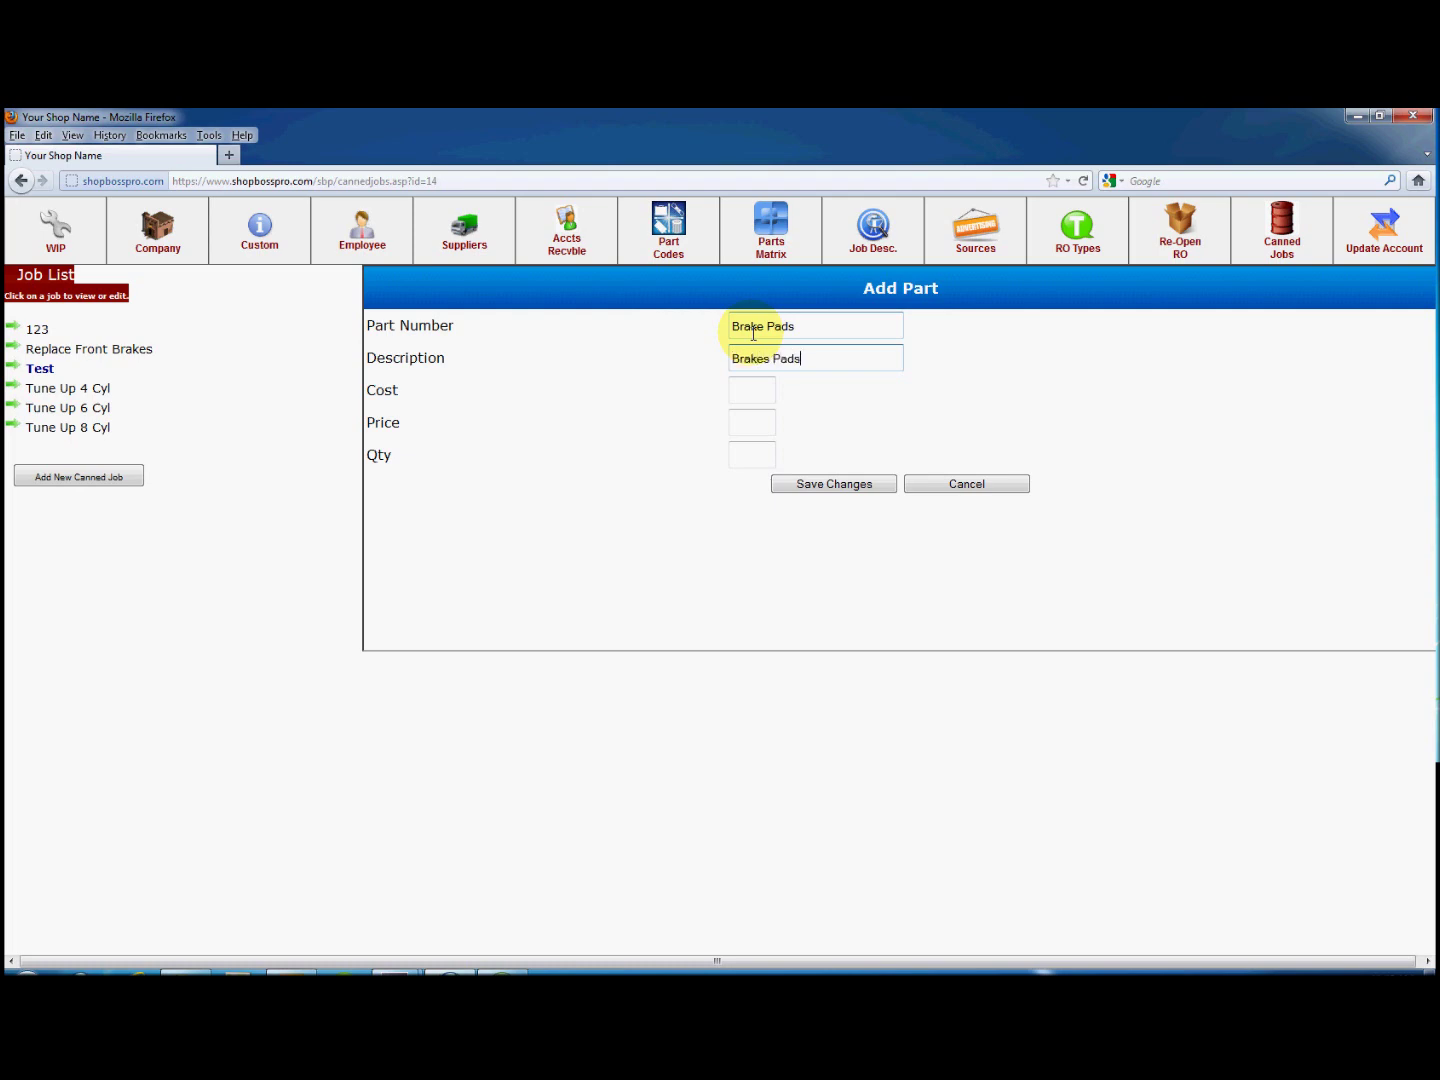
{"action": "key", "text": "Tab"}
{"action": "type", "text": "15"}
{"action": "key", "text": "Tab"}
{"action": "type", "text": "35"}
{"action": "key", "text": "Tab"}
{"action": "type", "text": "1"}
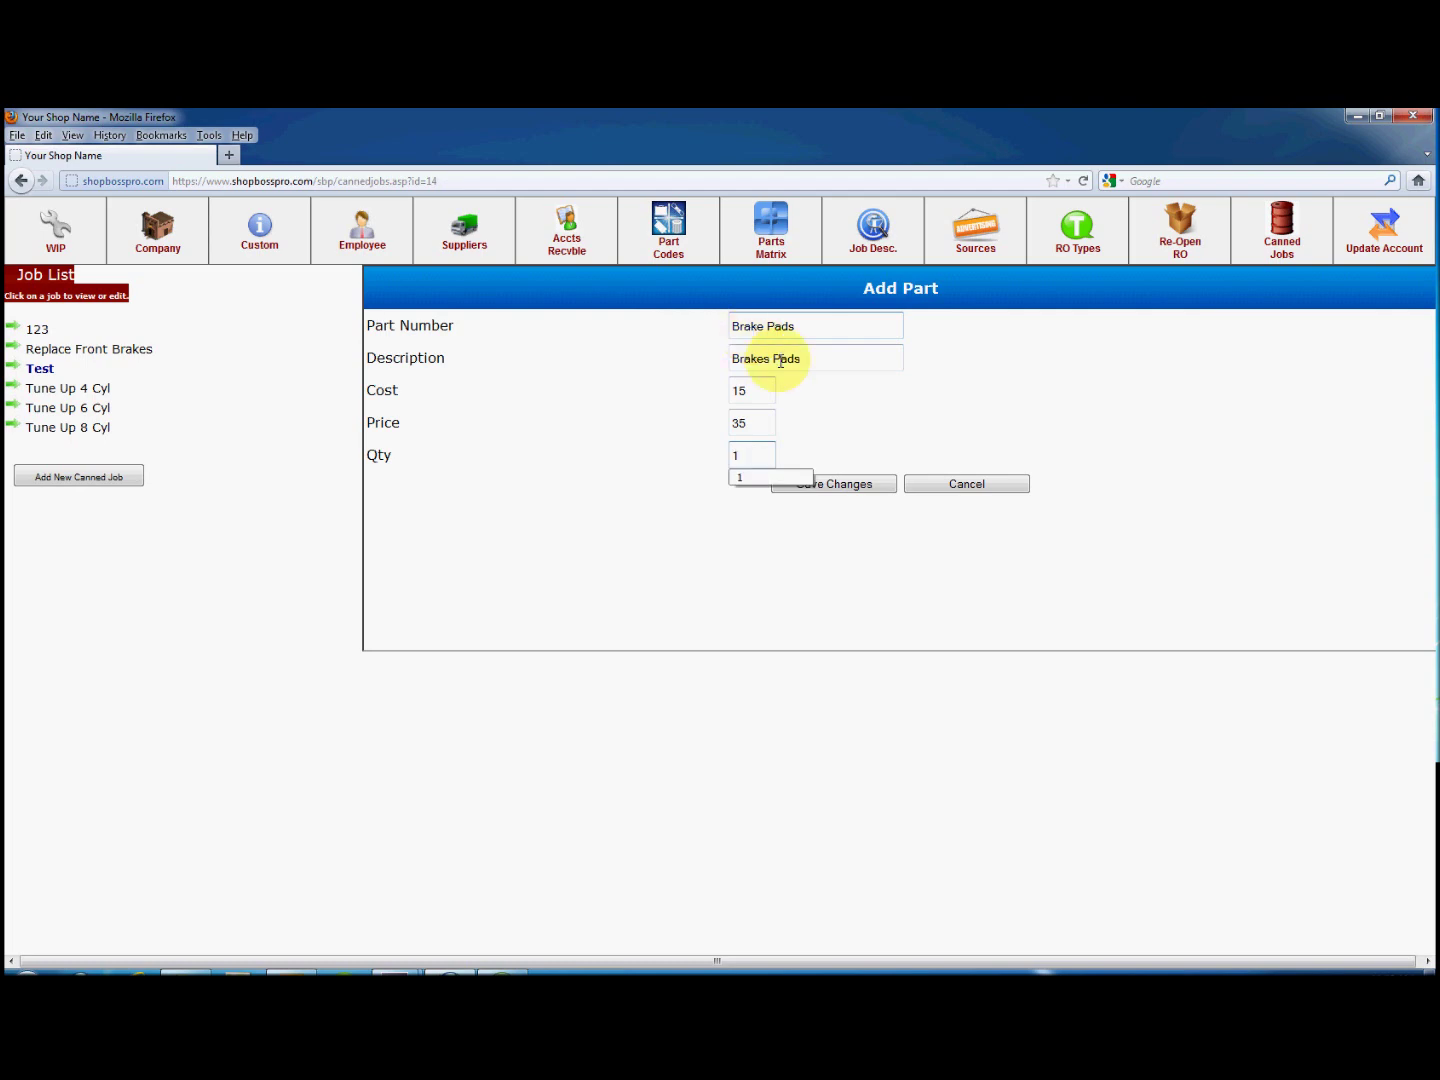
{"action": "left_click", "coordinate": [855, 487]}
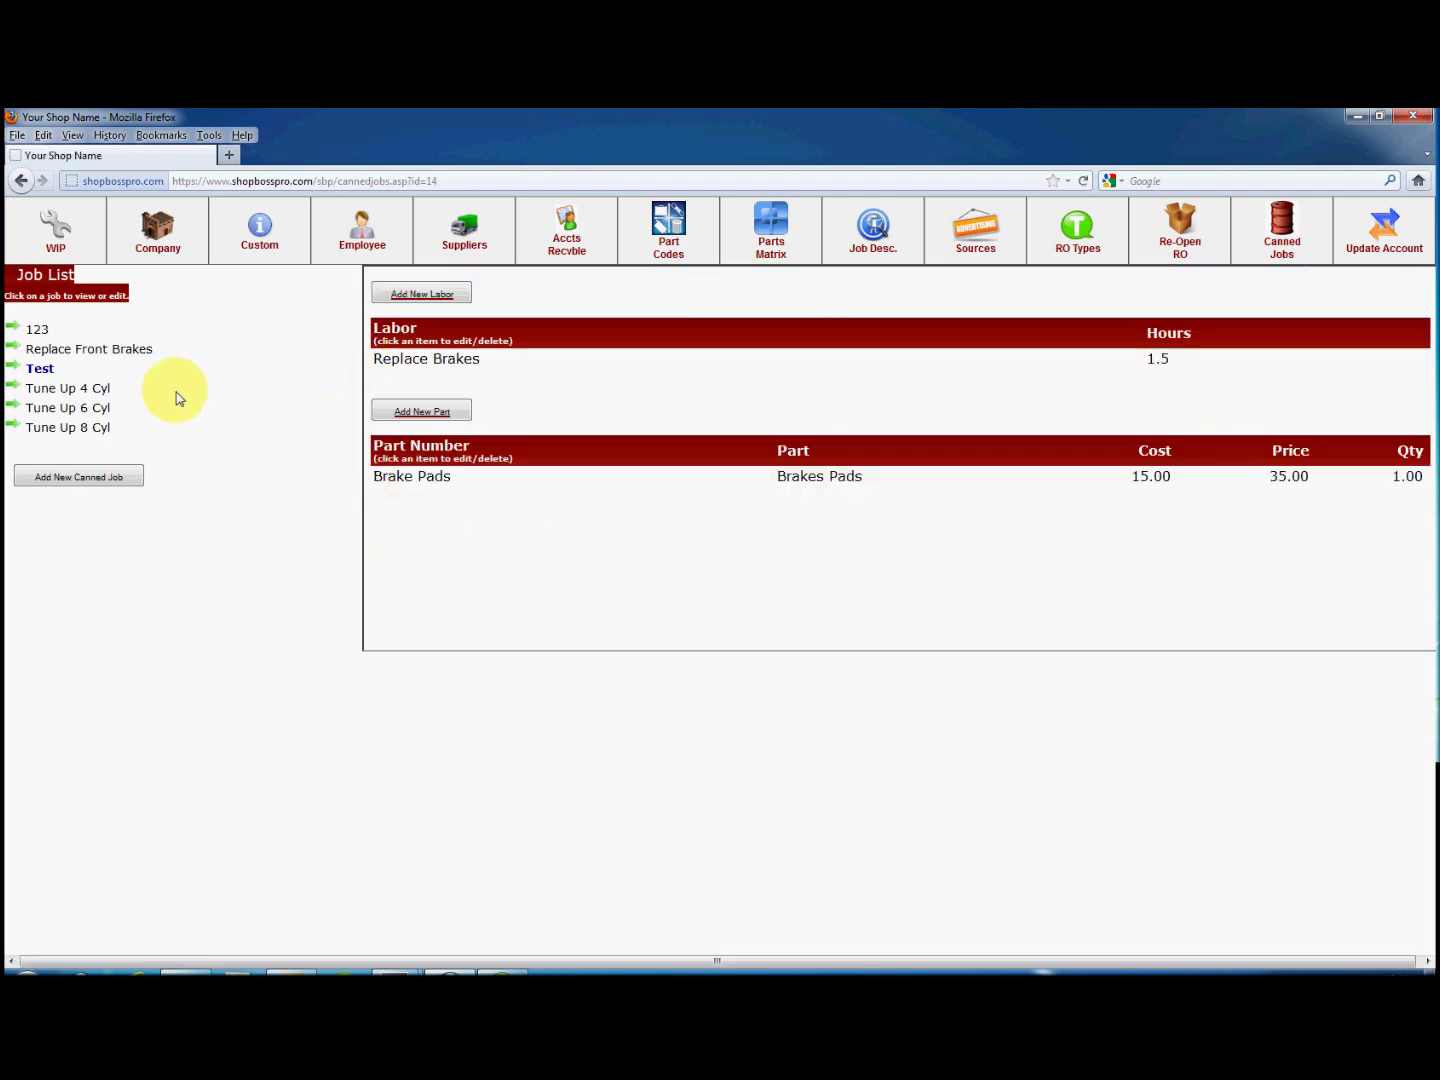
{"action": "left_click", "coordinate": [83, 396]}
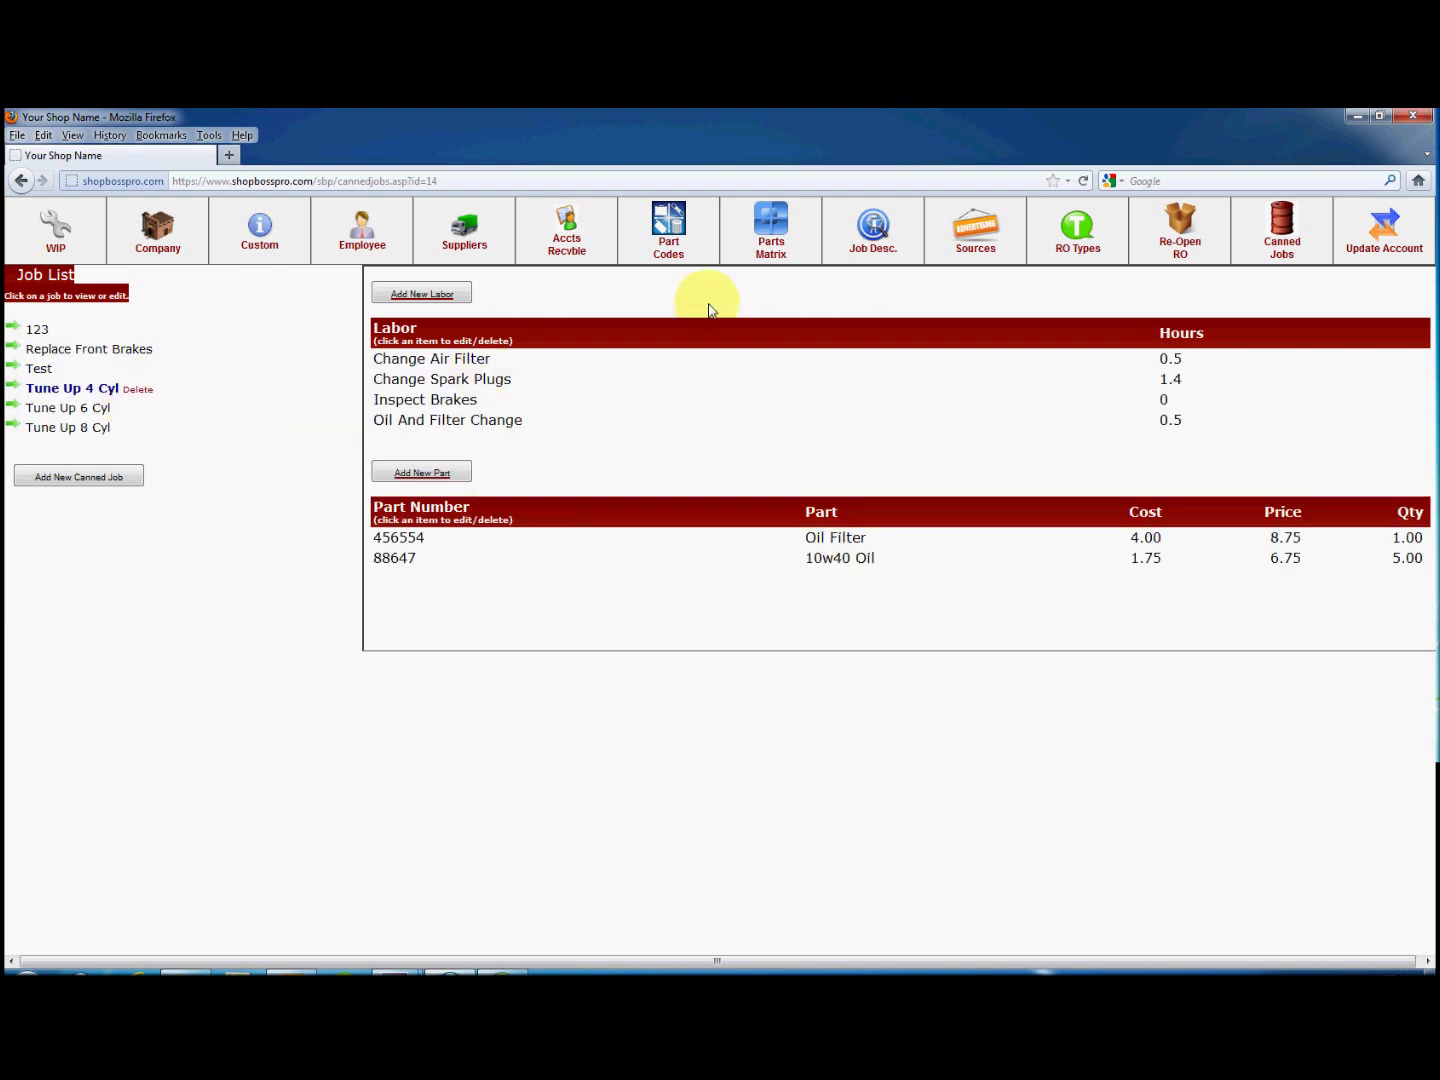
Step: Review the subscription order form, then open the Parts Price Matrix
{"action": "left_click", "coordinate": [1375, 240]}
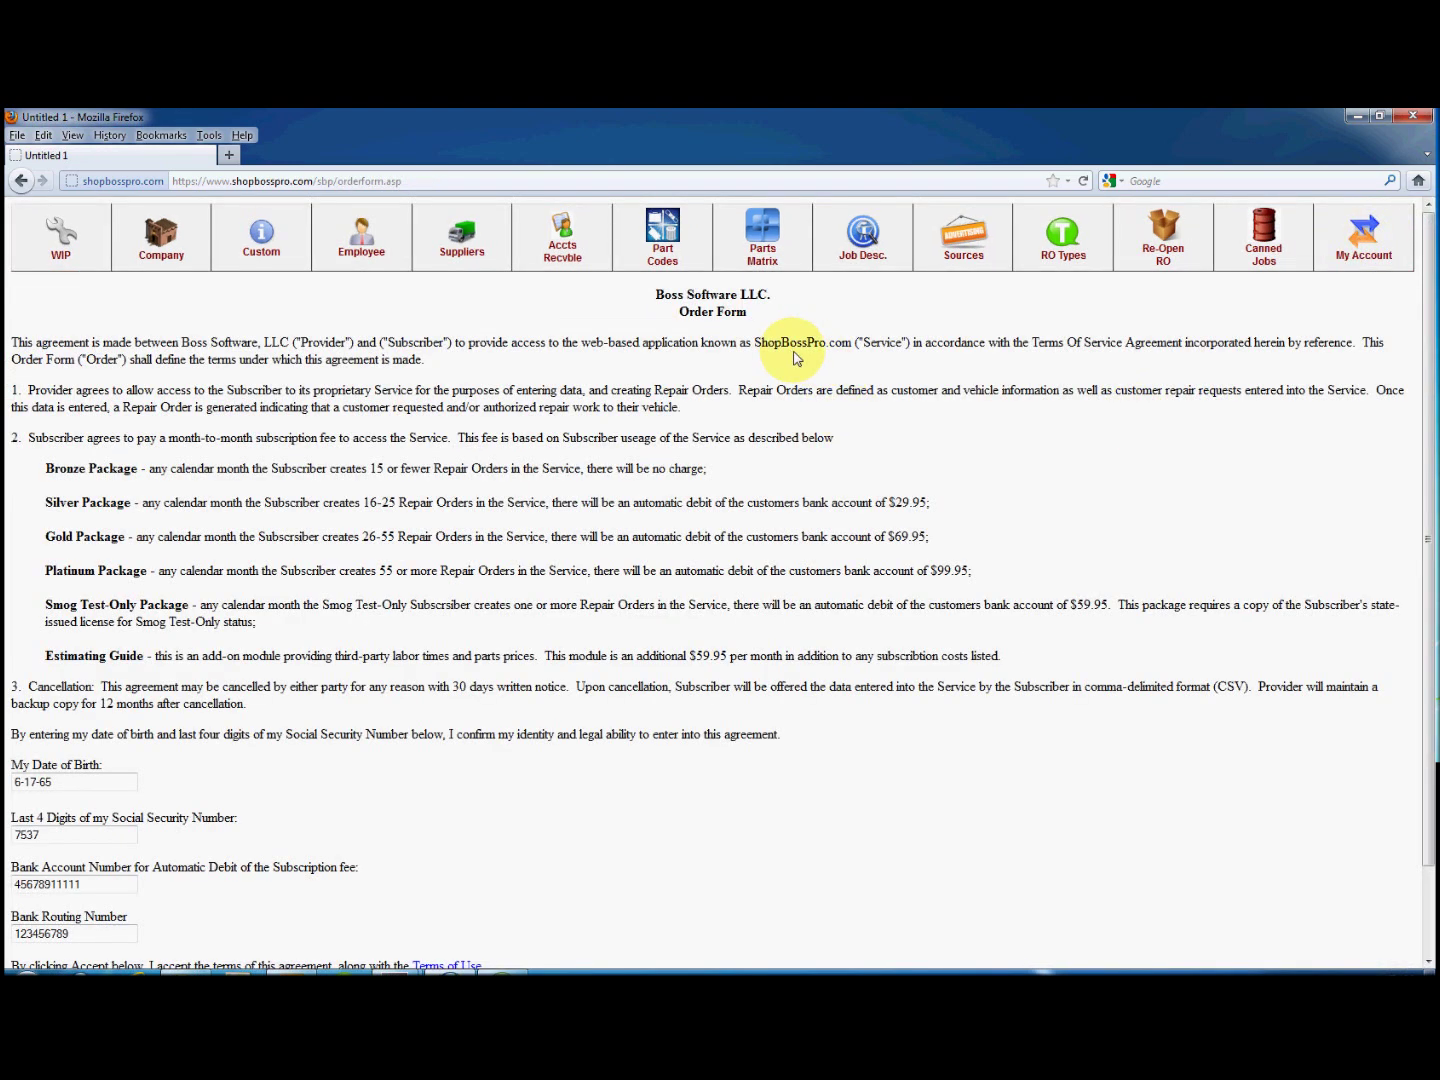
{"action": "scroll", "coordinate": [796, 359], "scroll_direction": "down", "scroll_amount": 2}
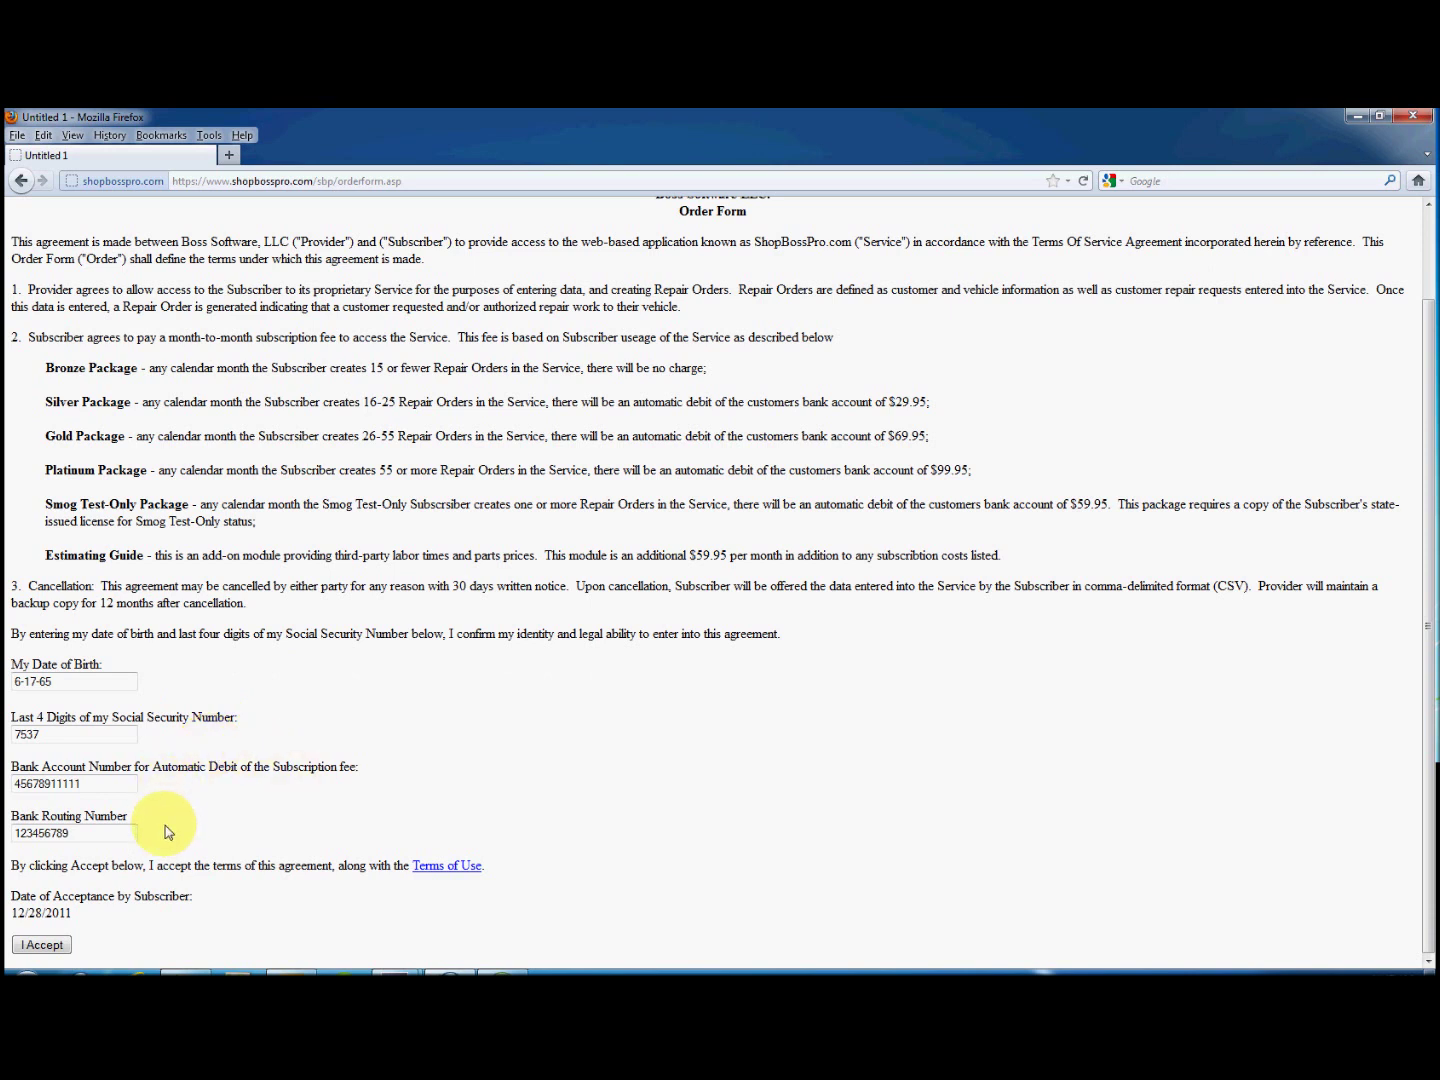
{"action": "left_click", "coordinate": [70, 945]}
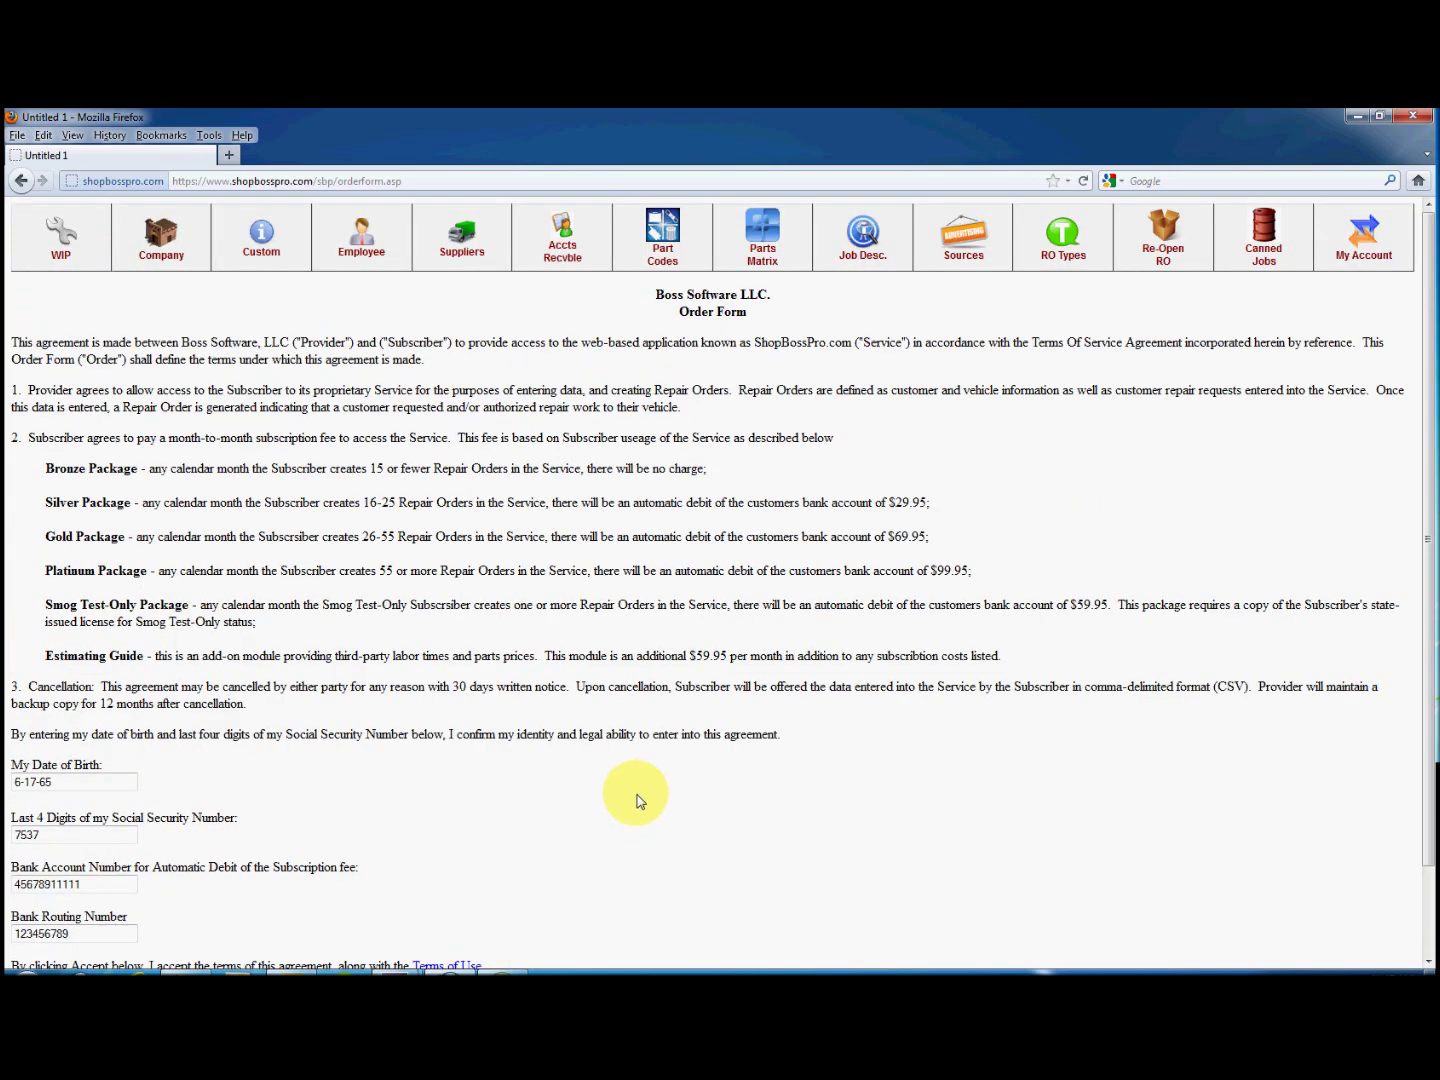
{"action": "left_click", "coordinate": [762, 233]}
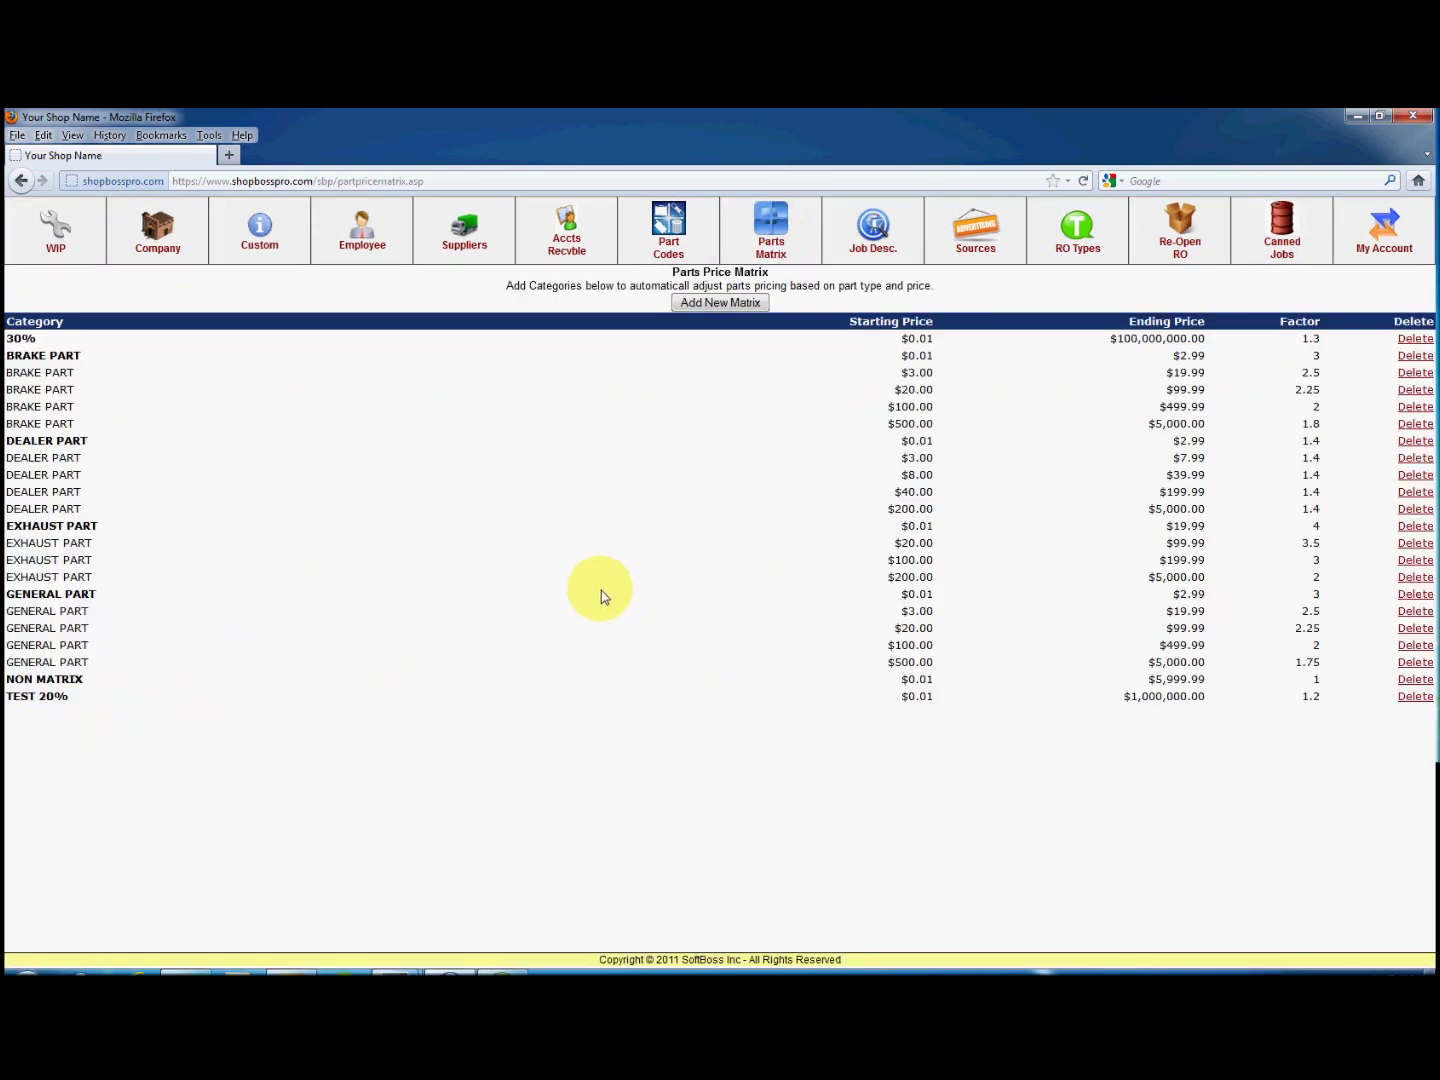
Step: Return from the parts matrix to the W.I.P. repair order list
{"action": "left_click", "coordinate": [55, 222]}
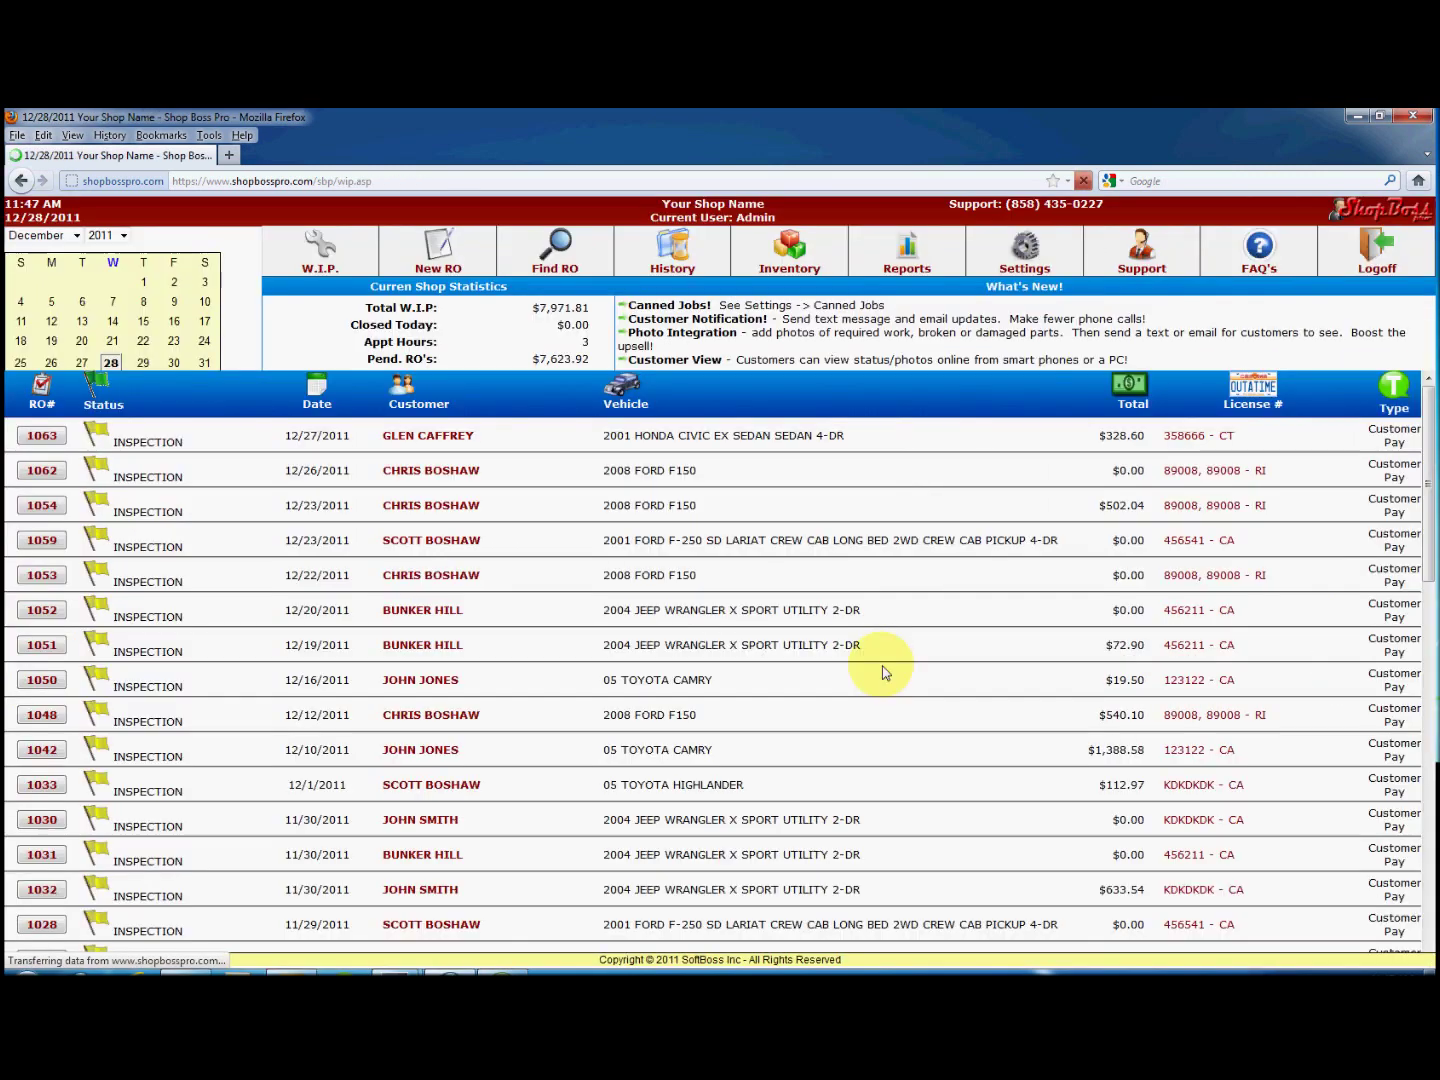